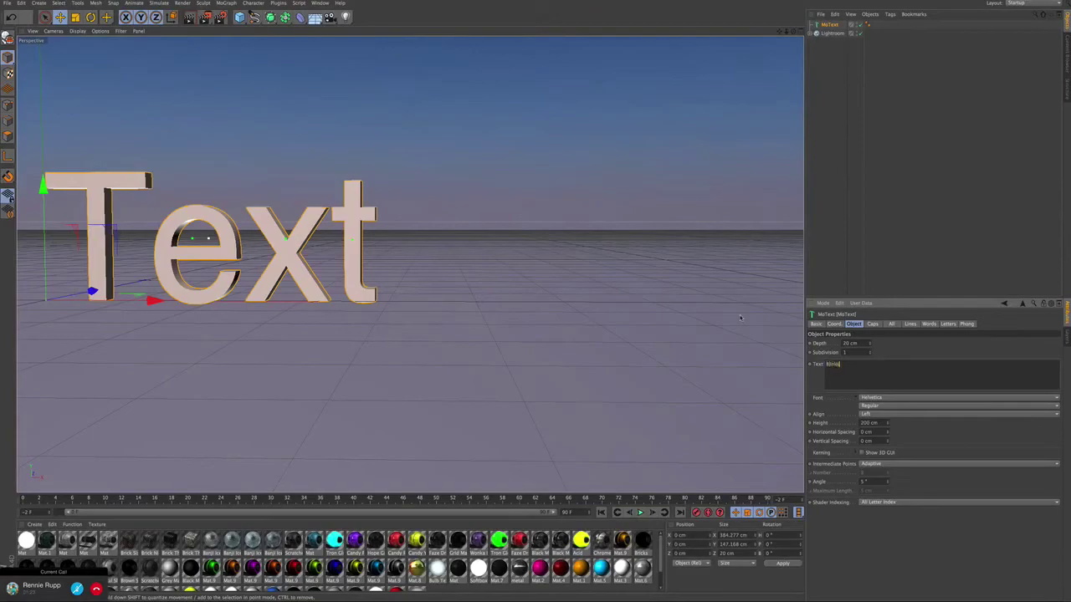
Confirm the wording "Blinky" for the MoText object and set its font to Raiders
left_click(911, 399)
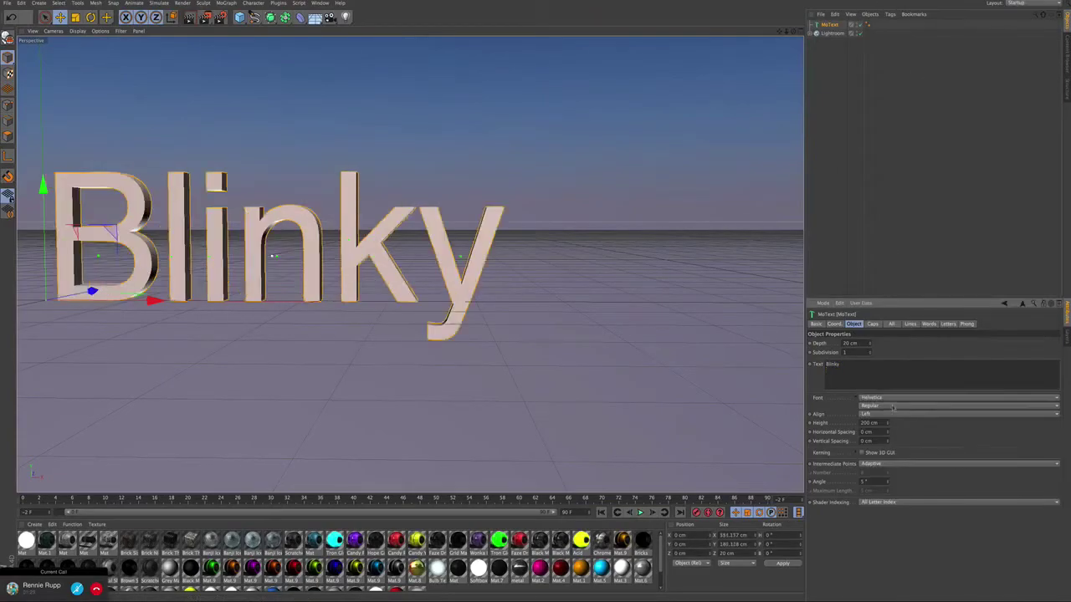
left_click(893, 400)
scroll(897, 401, "down", 10)
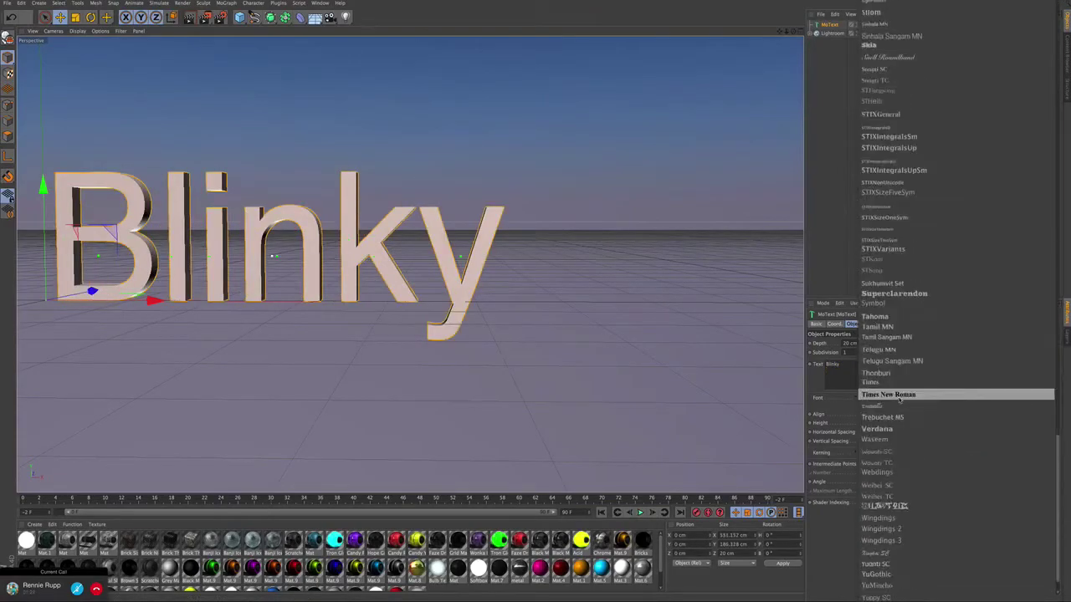
scroll(916, 134, "up", 5)
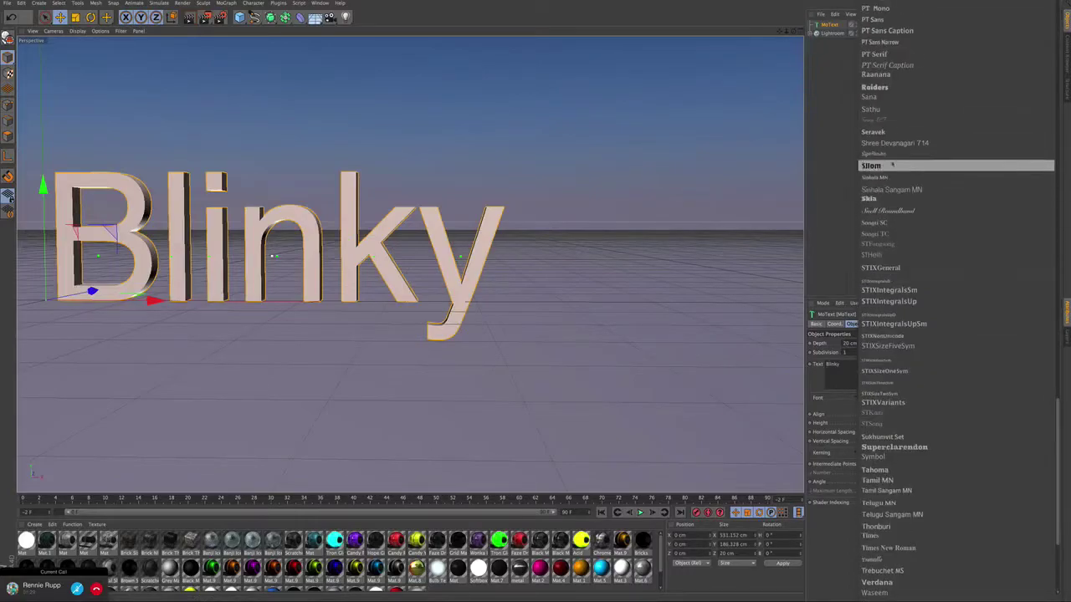
left_click(914, 88)
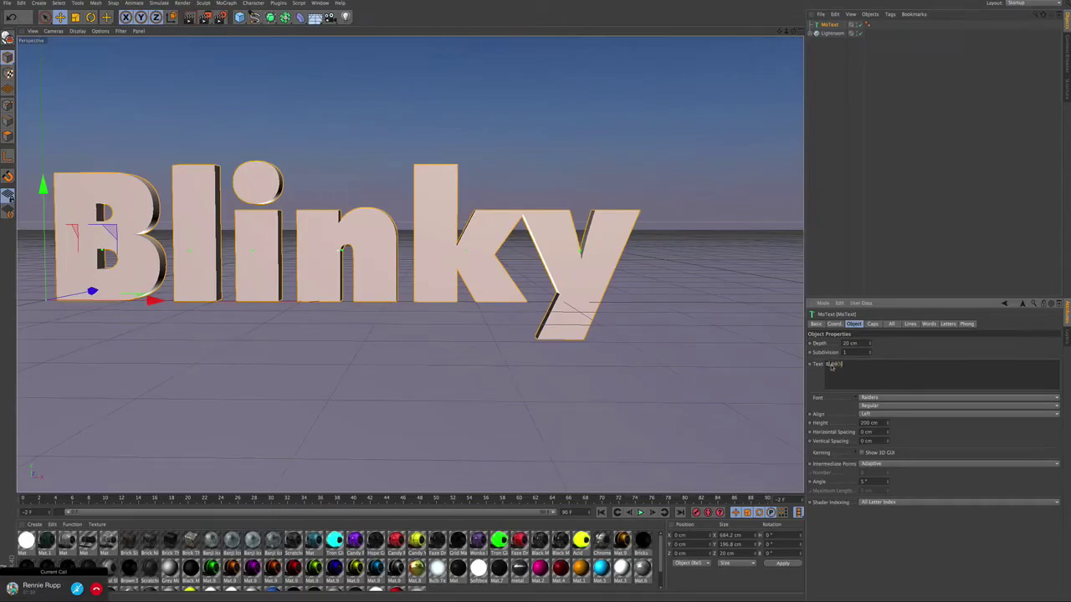
Set both the start and end caps of the MoText object to Fillet Cap
left_click(873, 324)
left_click(878, 343)
left_click(878, 378)
left_click(878, 368)
left_click(884, 405)
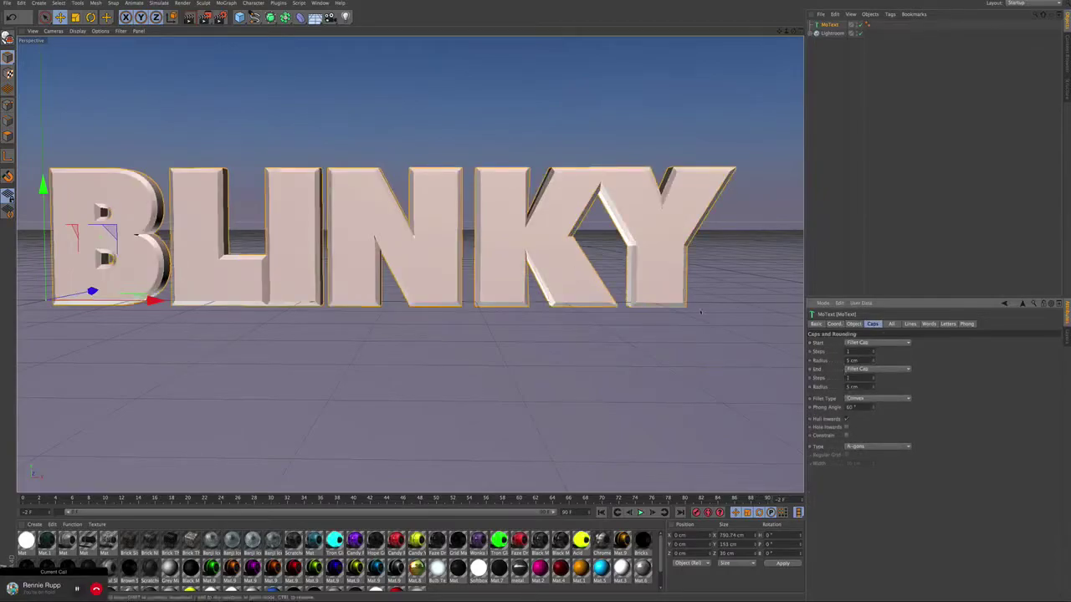
Apply the black and teal materials to the MoText object and reorder its texture tags so the black one comes last
left_click_drag(331, 281, 352, 293)
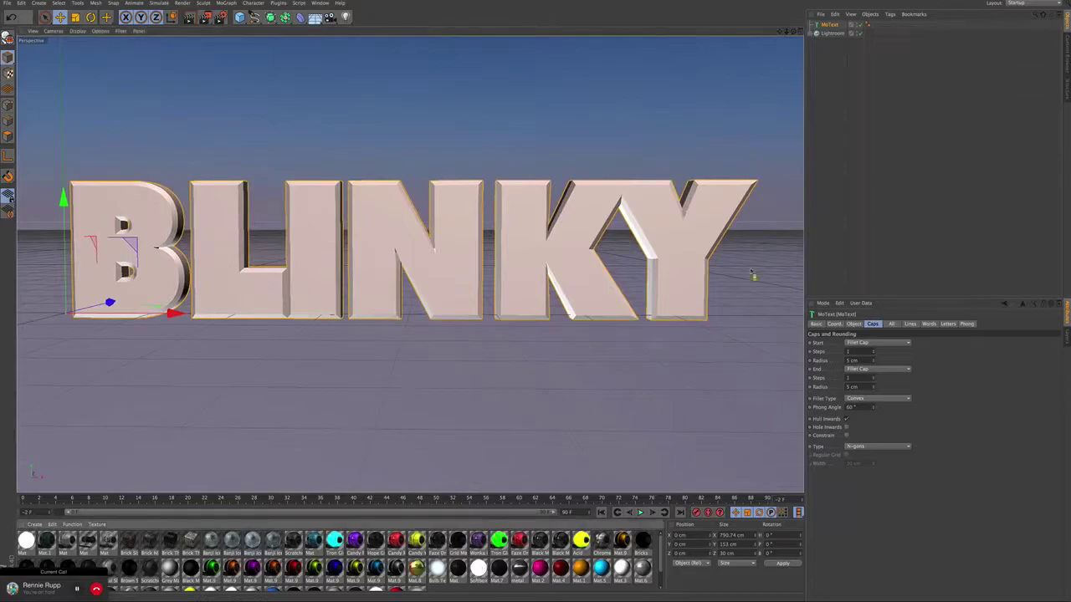
left_click_drag(829, 24, 829, 25)
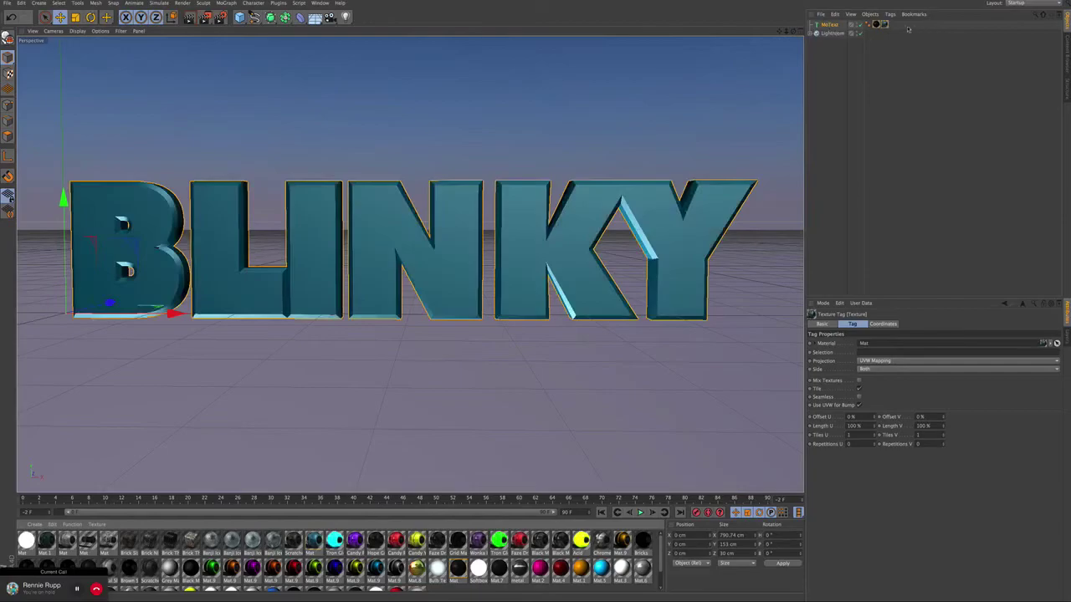
left_click_drag(874, 28, 875, 28)
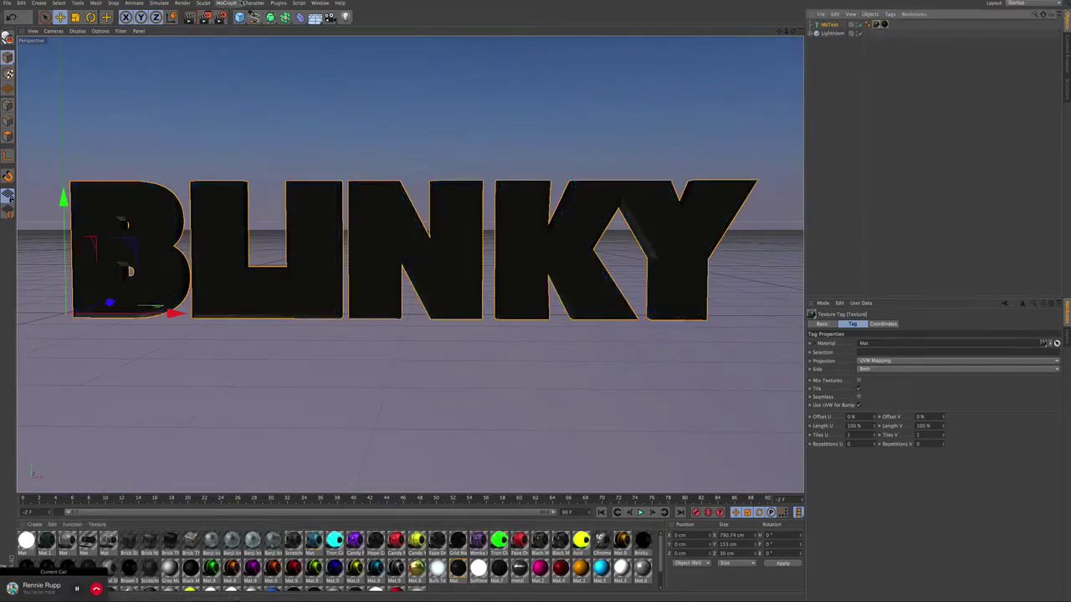
left_click(278, 3)
mouse_move(293, 29)
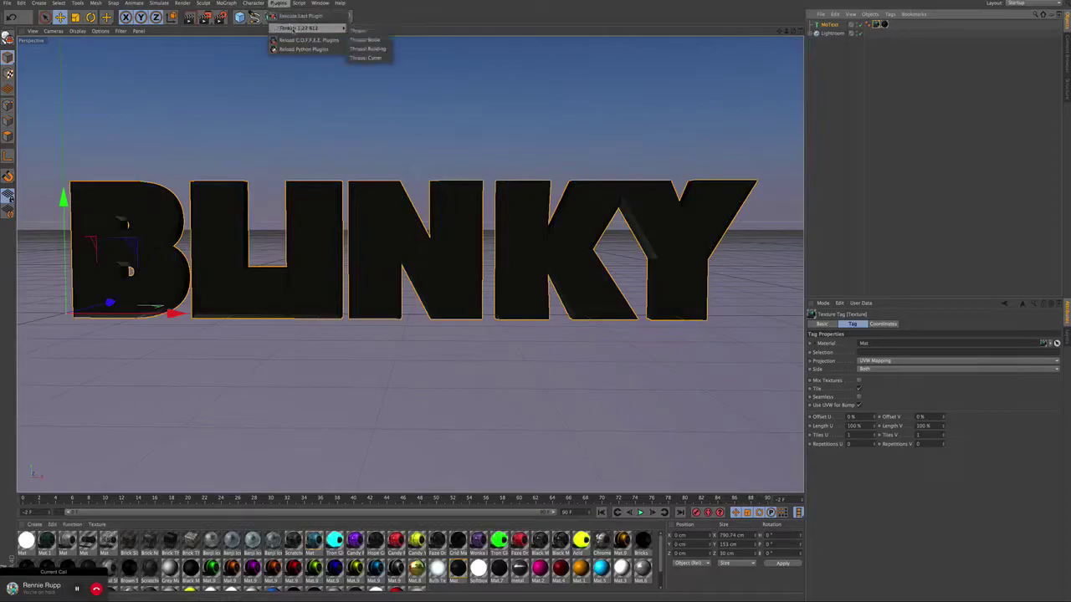
left_click(358, 31)
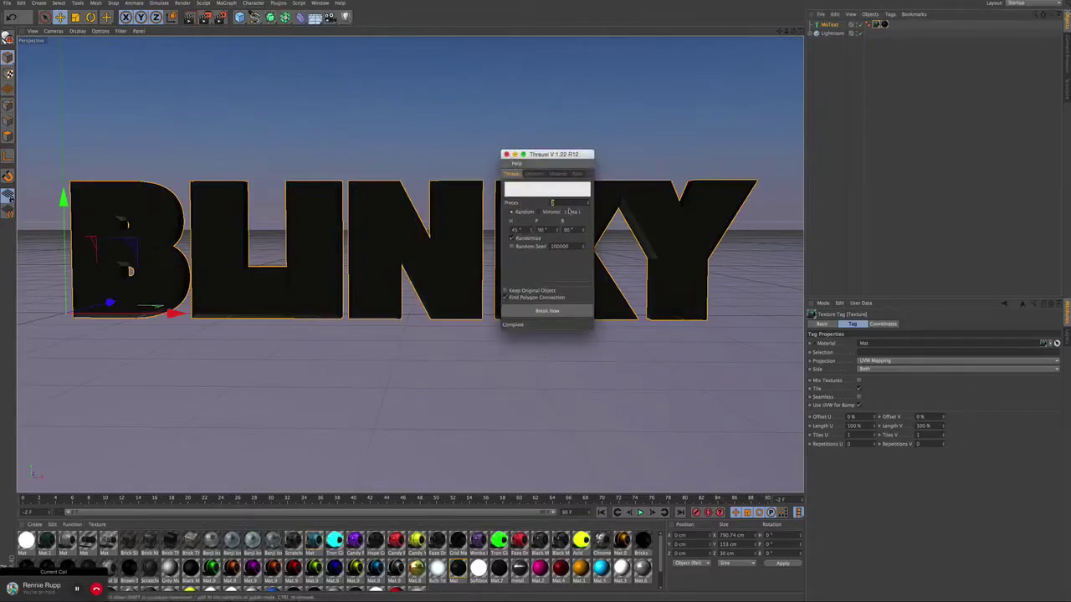
left_click(506, 155)
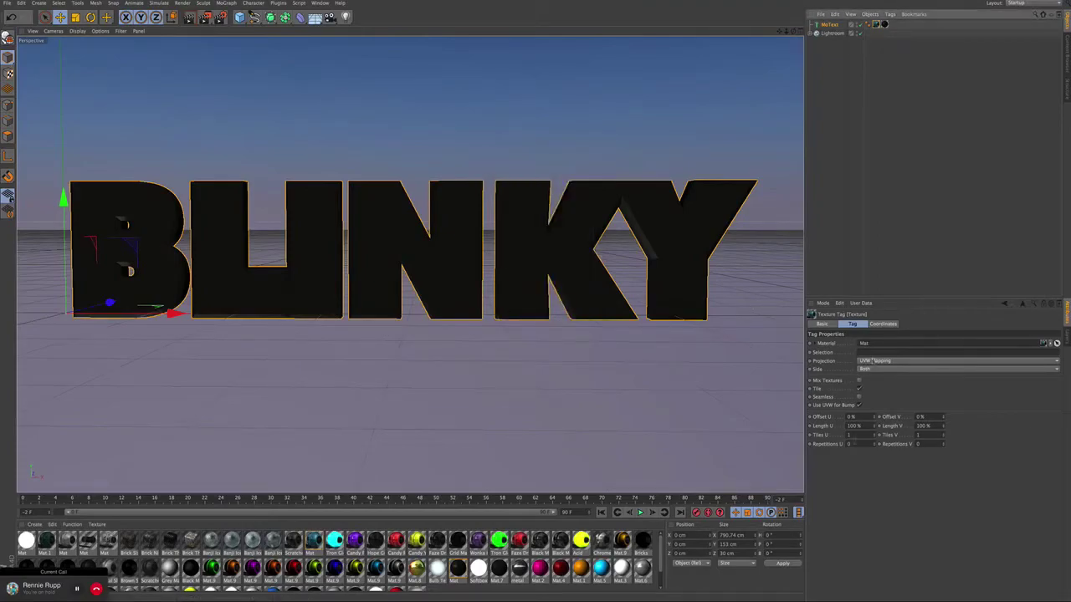
Set the BLINKY text's horizontal spacing to 8 cm and increase its depth to about 80 cm
left_click(828, 24)
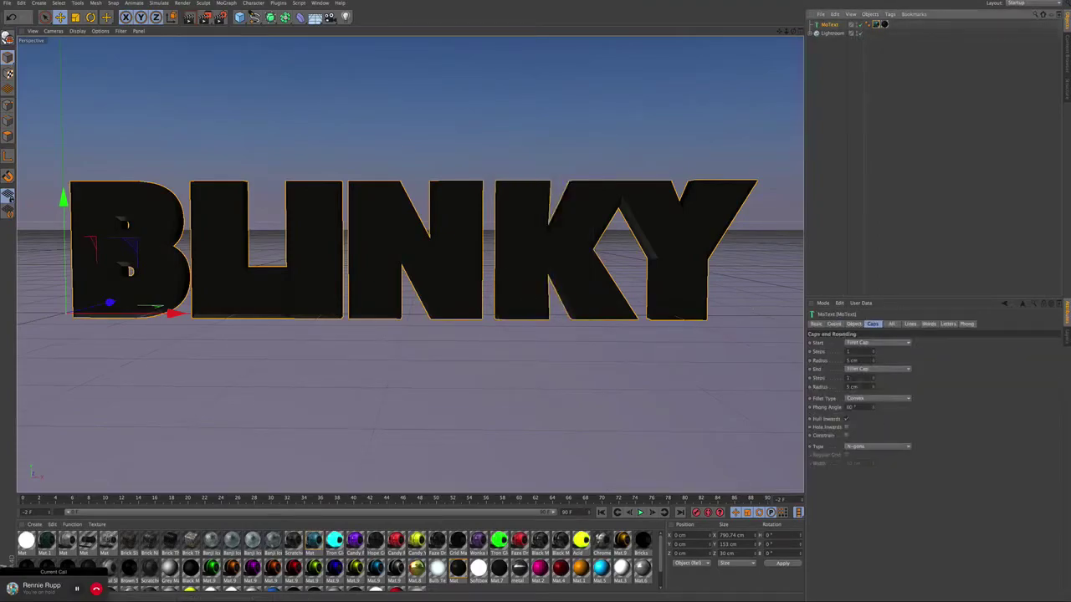
left_click(852, 324)
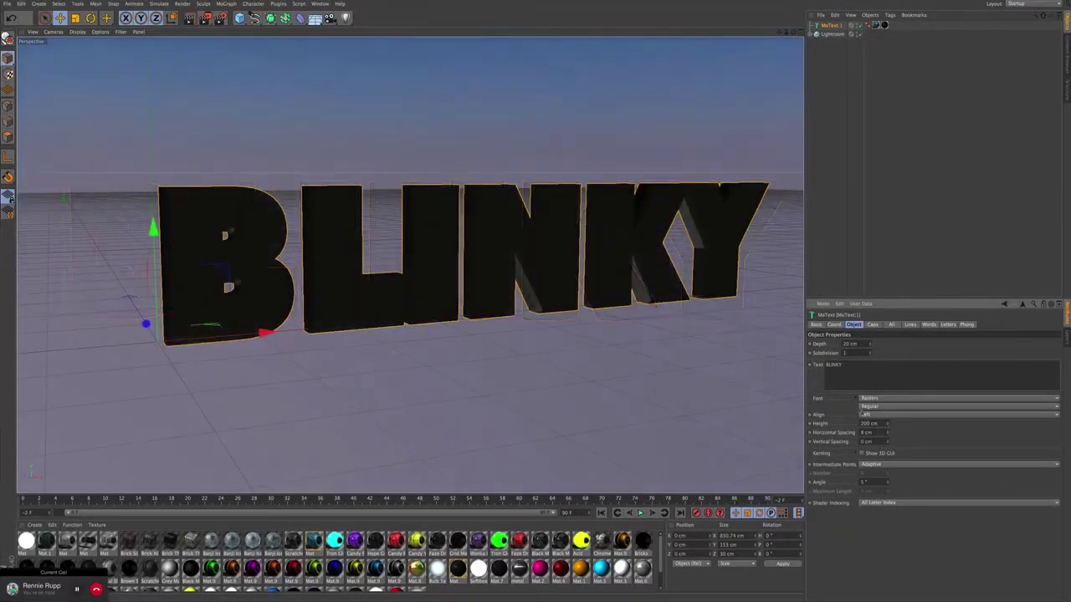
left_click_drag(870, 344, 870, 303)
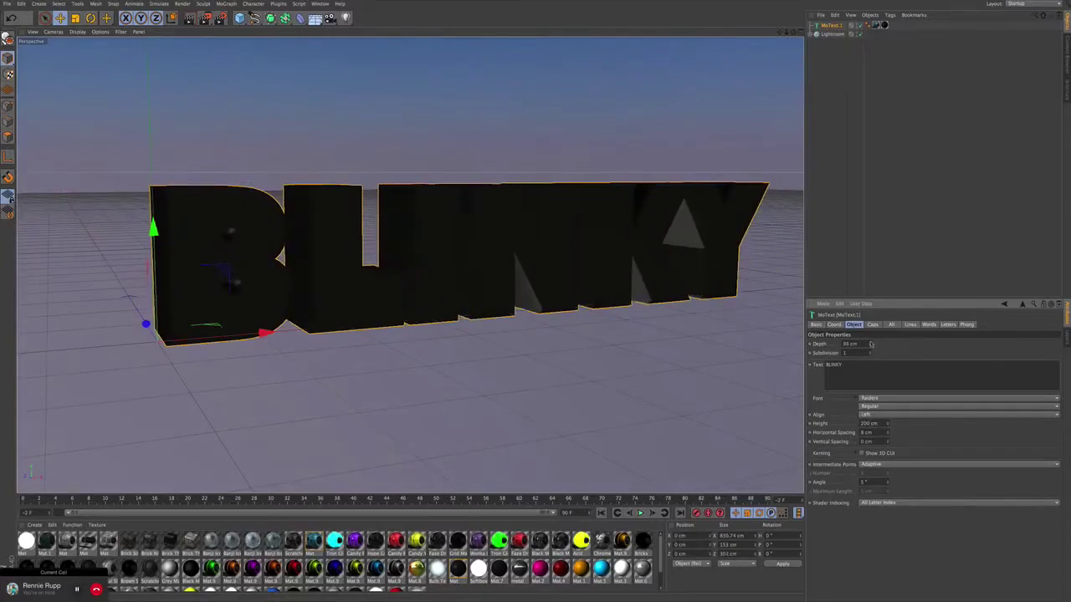
Break the BLINKY text into 27 random pieces per letter with Thrausi
left_click(278, 4)
left_click(365, 31)
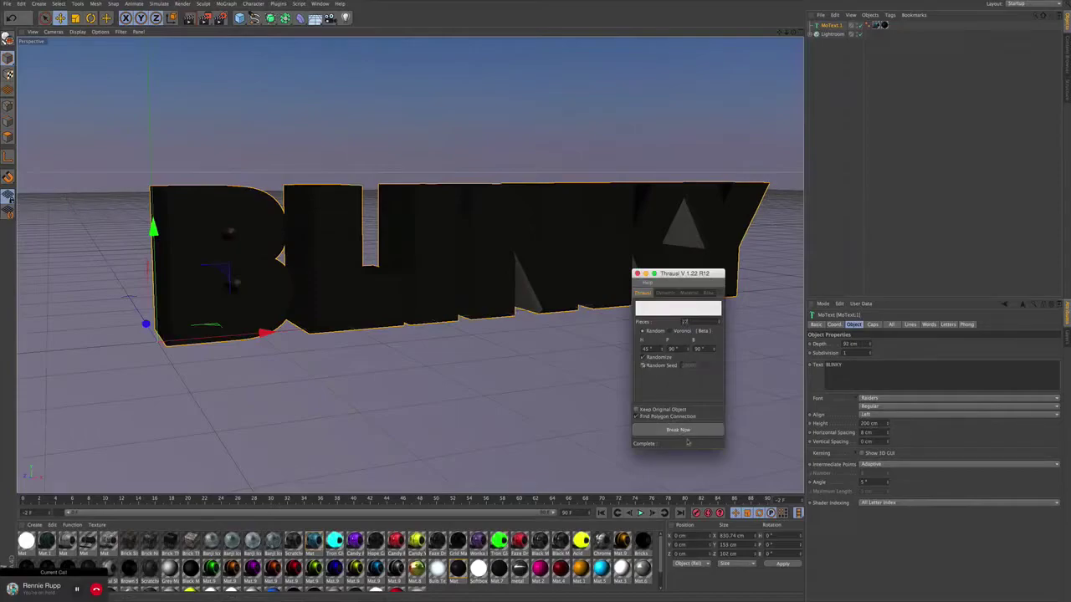
left_click_drag(677, 274, 973, 293)
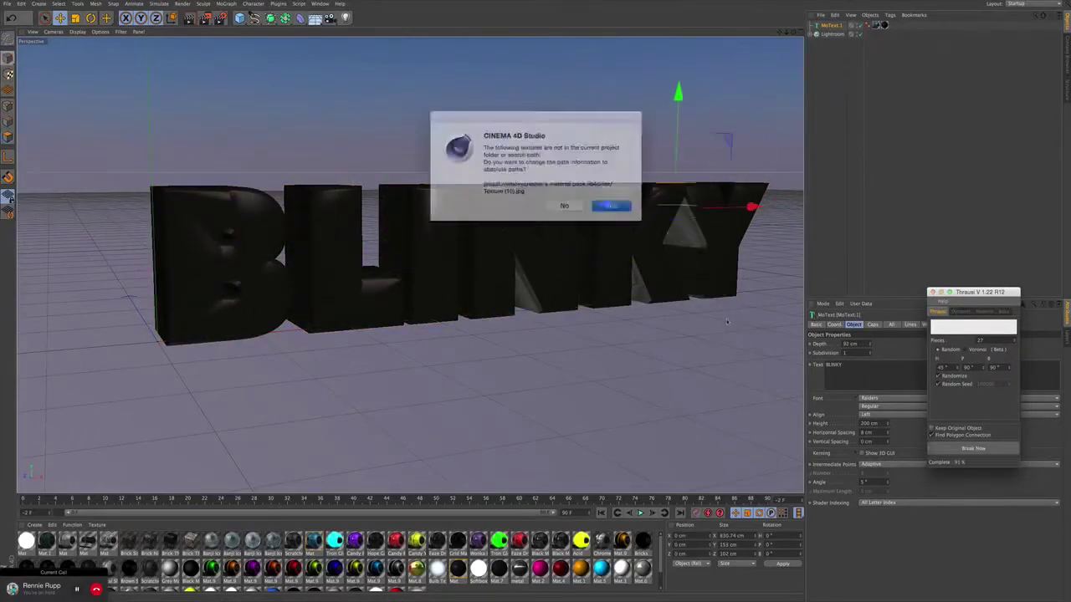
key("Return")
left_click_drag(727, 322, 567, 325)
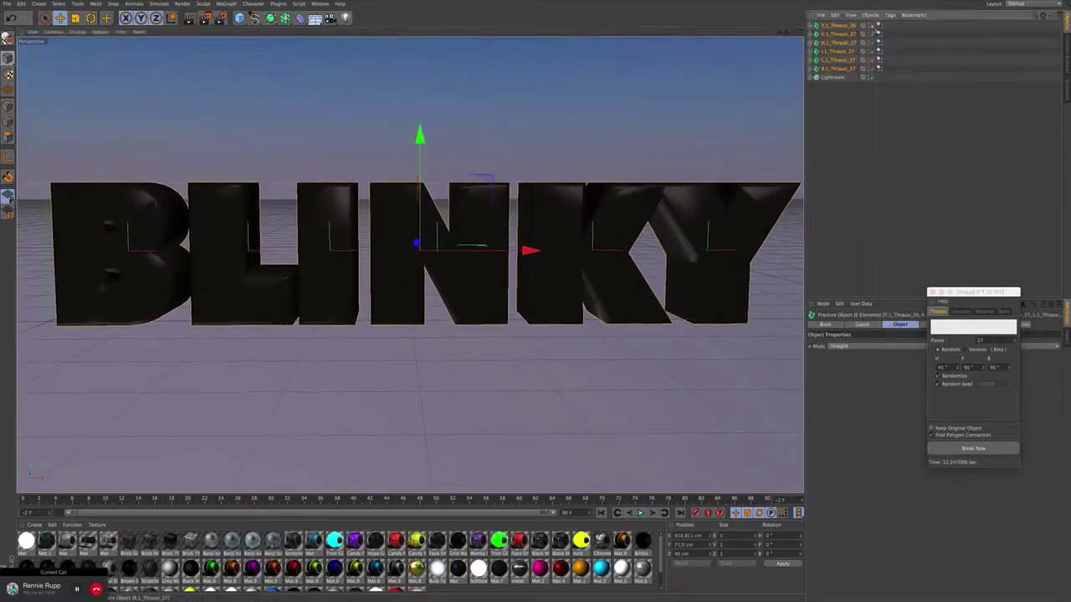
Add a Random effector to the fractured letters and set its strength to 11%
left_click(255, 4)
mouse_move(227, 4)
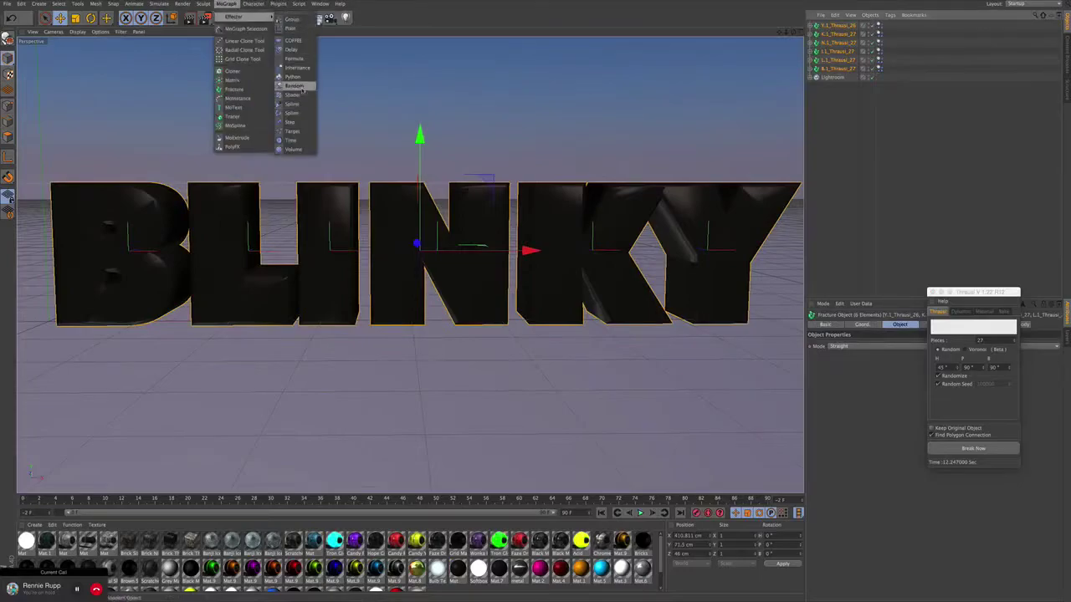
left_click(293, 93)
left_click(934, 292)
left_click_drag(871, 344, 888, 344)
left_click_drag(525, 363, 577, 387)
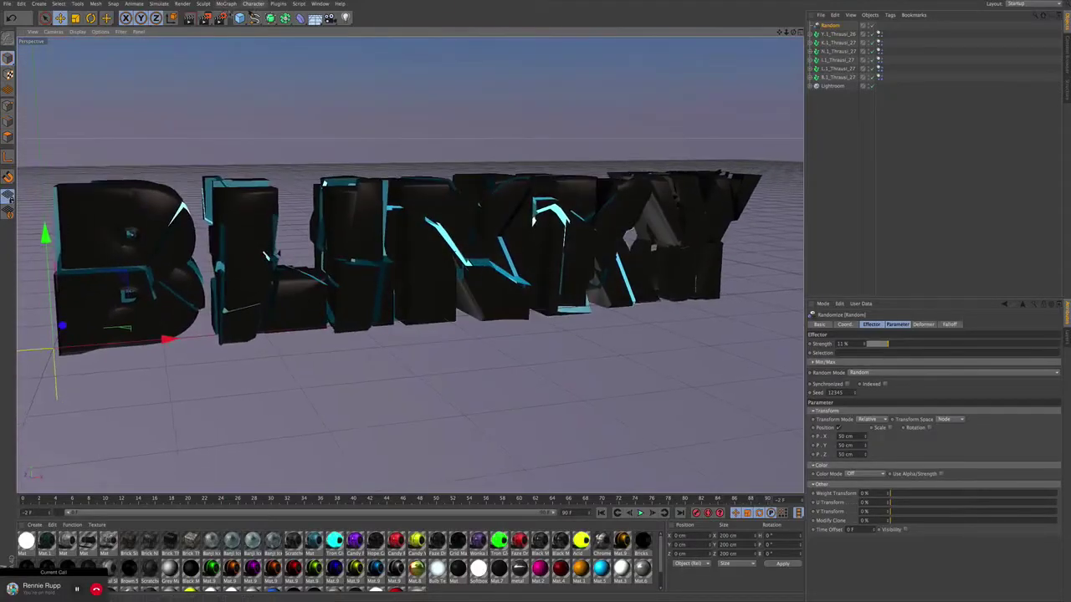
Set the render's save file to "Banner" in the Sturff folder on the Desktop
key("ctrl+b")
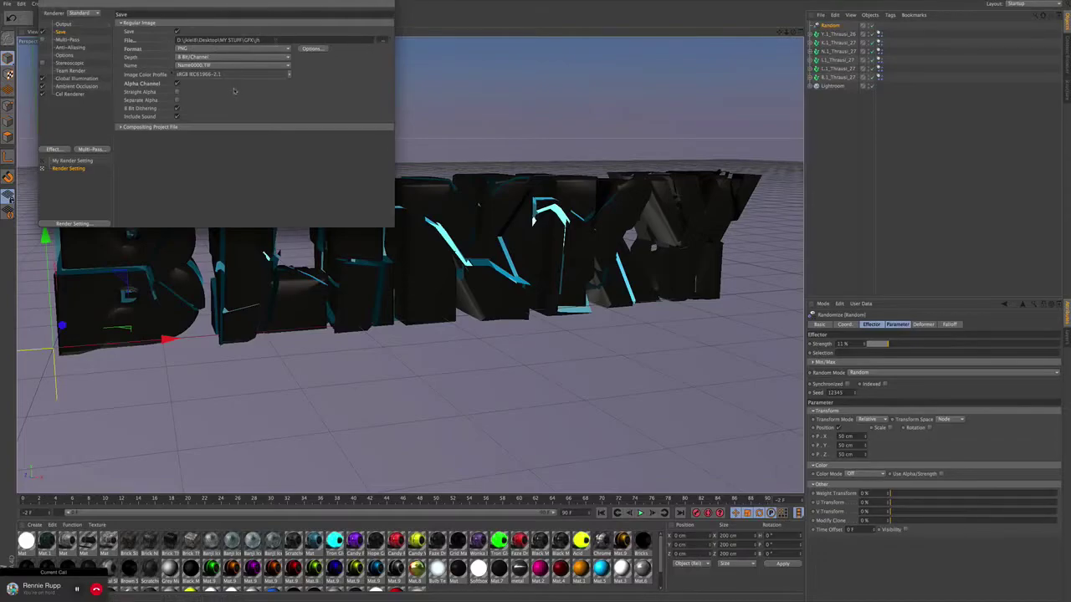
left_click(382, 39)
left_click(346, 204)
left_click(343, 173)
left_click(590, 127)
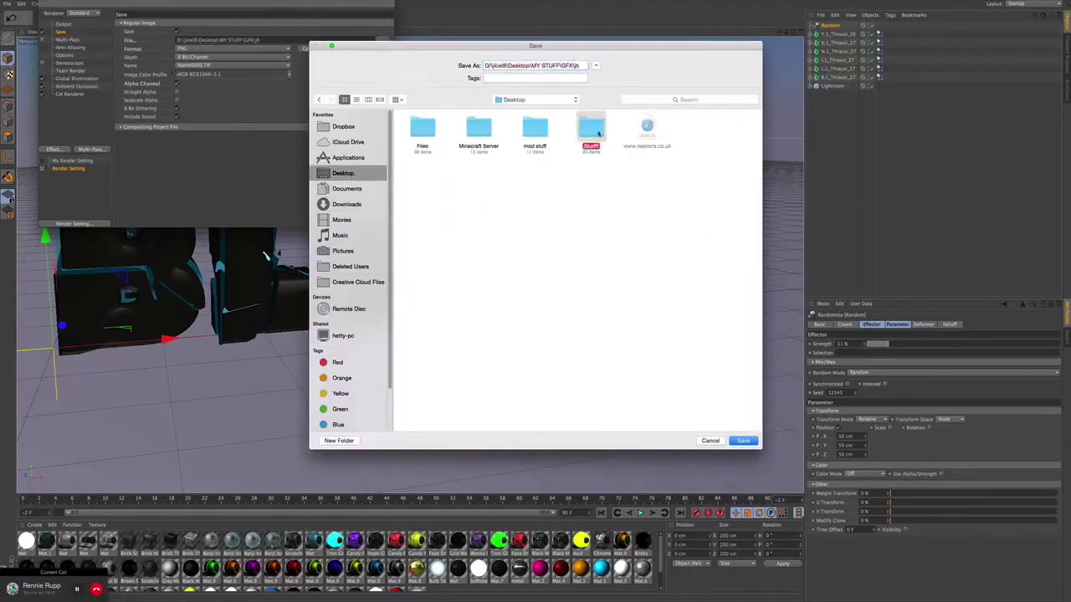
double_click(598, 125)
type("Banner")
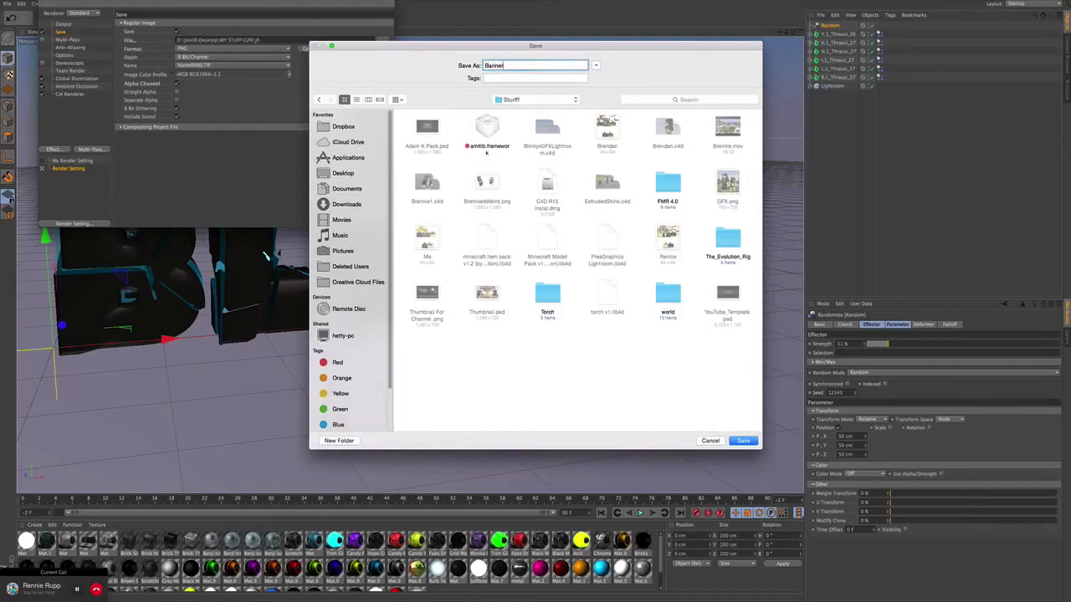
key("Return")
left_click(44, 3)
Render the scene to the Picture Viewer, accept the missing texture, and enlarge the viewer window
left_click(206, 18)
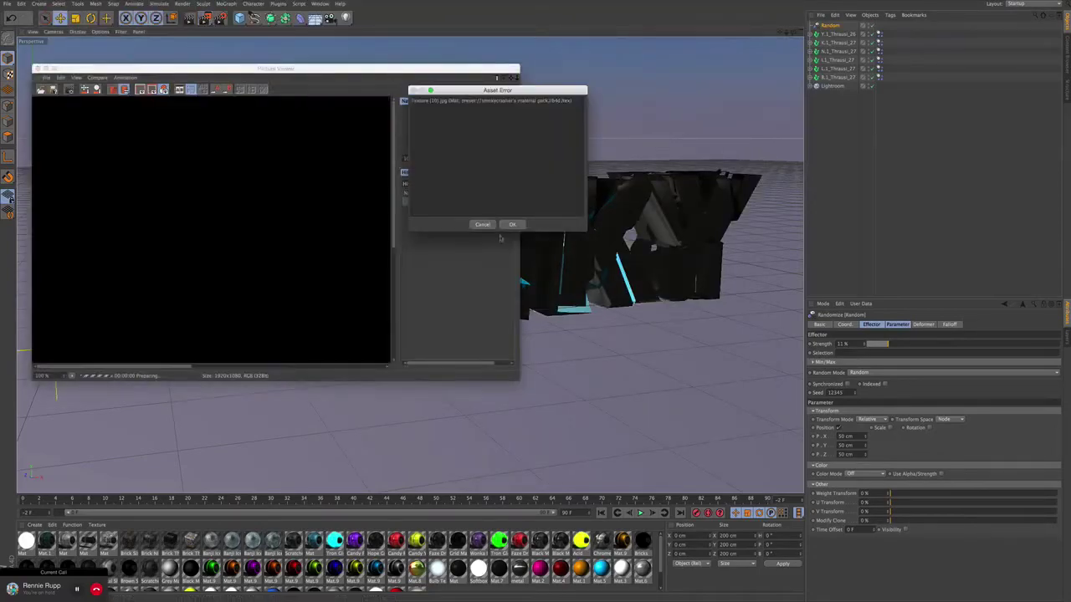
left_click(512, 224)
scroll(156, 330, "down", 4)
left_click_drag(518, 380, 1051, 600)
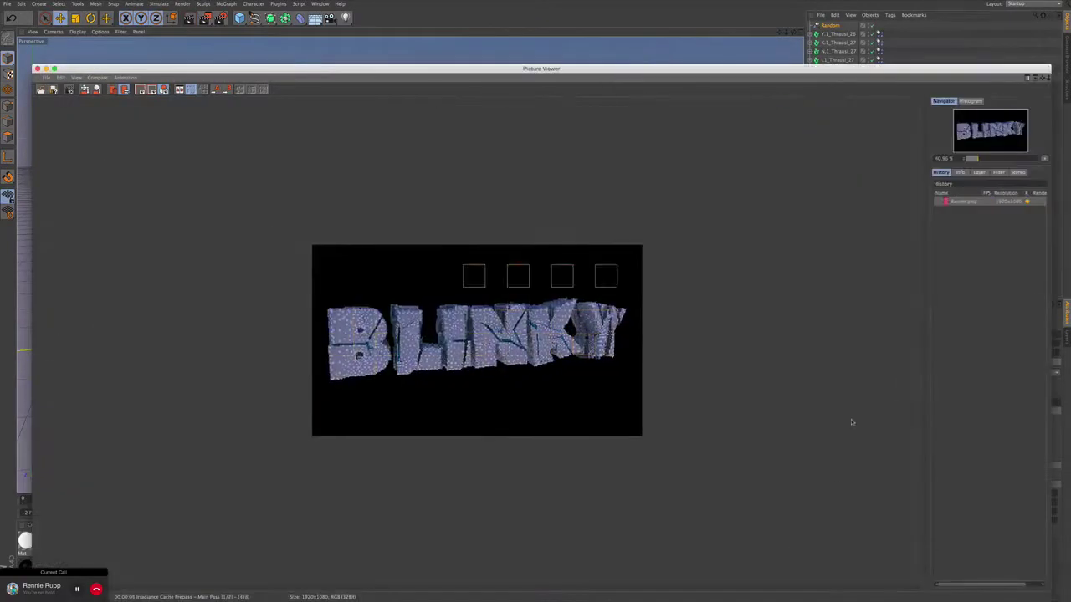
scroll(814, 393, "up", 5)
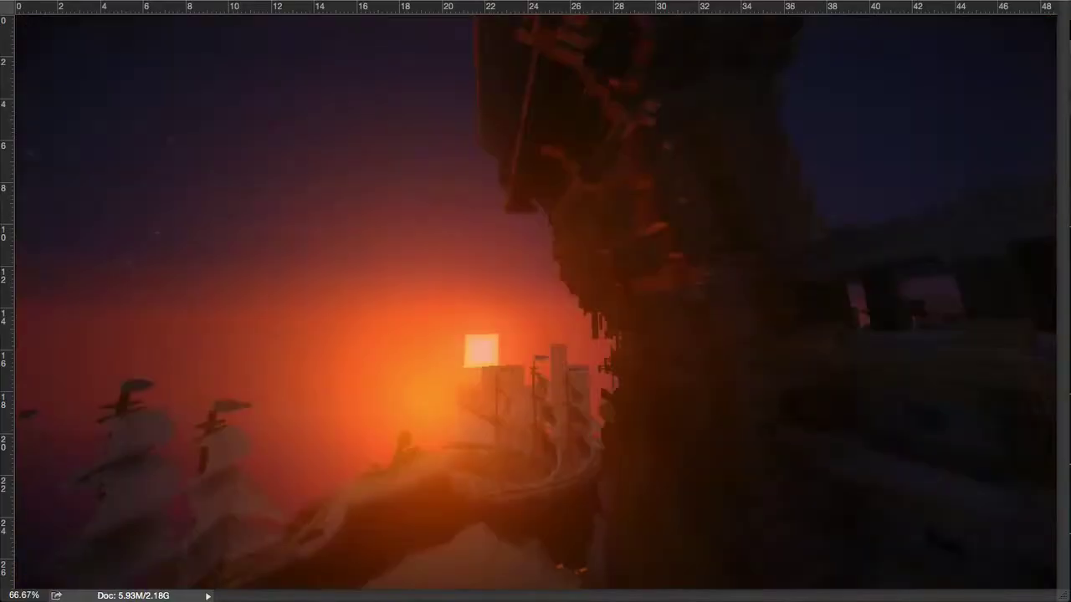
In Photoshop, place the Server 3 sunset image in YouTube_Template.psd and scale it to about 110% to fill the canvas
left_click(929, 467)
left_click(1037, 268)
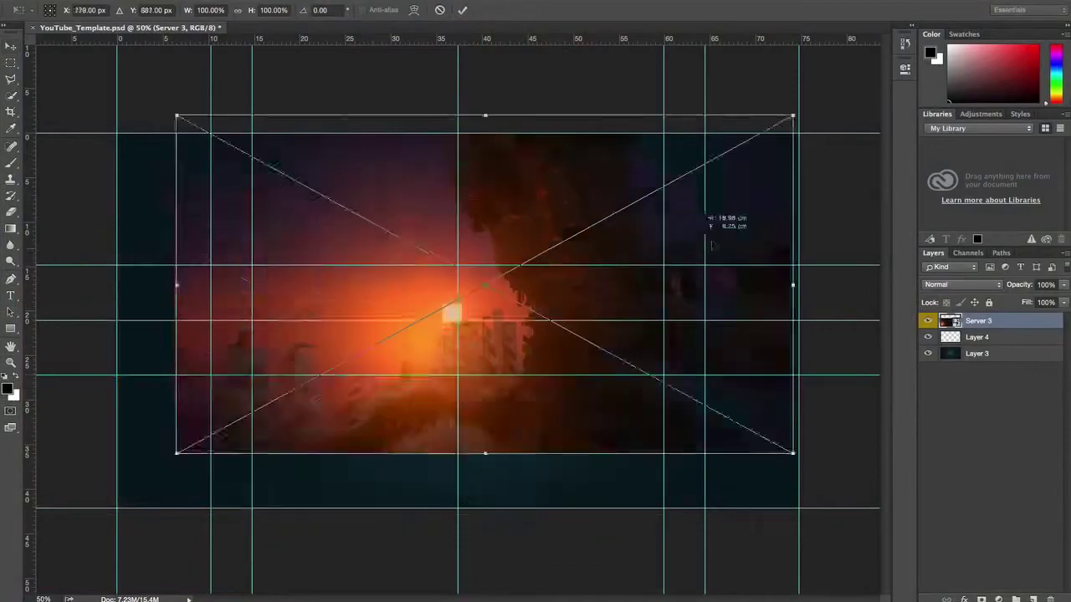
left_click_drag(607, 269, 549, 293)
left_click_drag(735, 473, 807, 509)
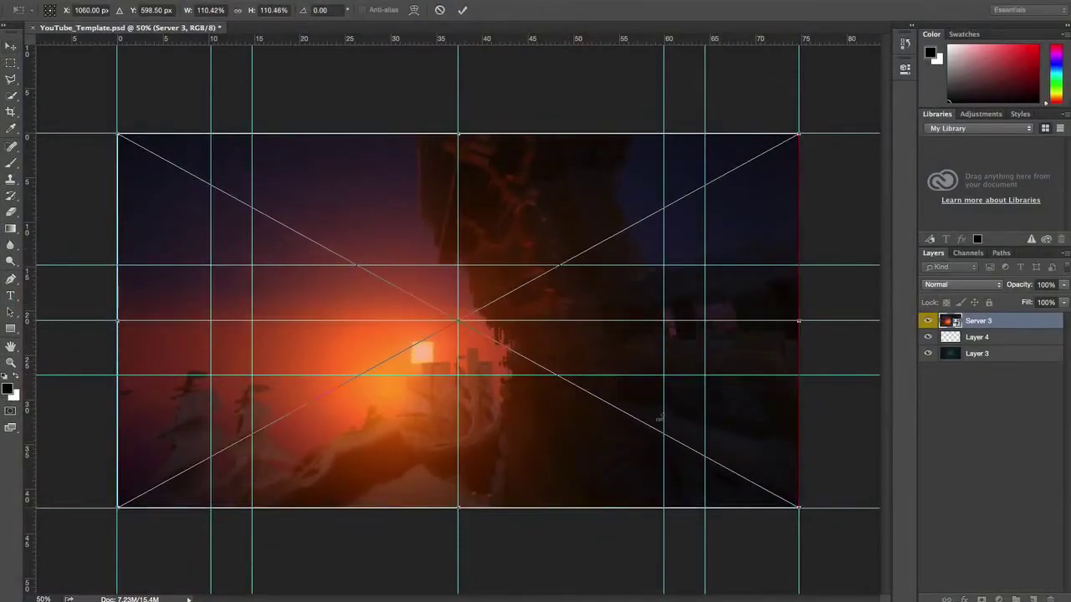
key("Return")
Select the band of the Server 3 layer below the lower safe-area guide and erase it with a greatly enlarged Eraser brush
left_click(12, 64)
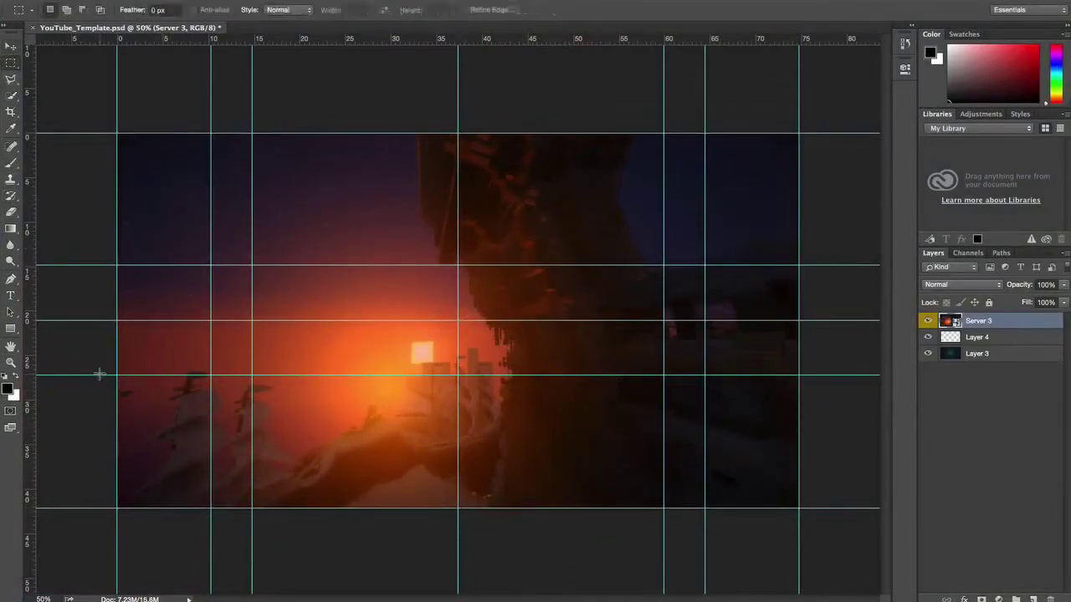
left_click_drag(98, 375, 812, 530)
left_click(11, 213)
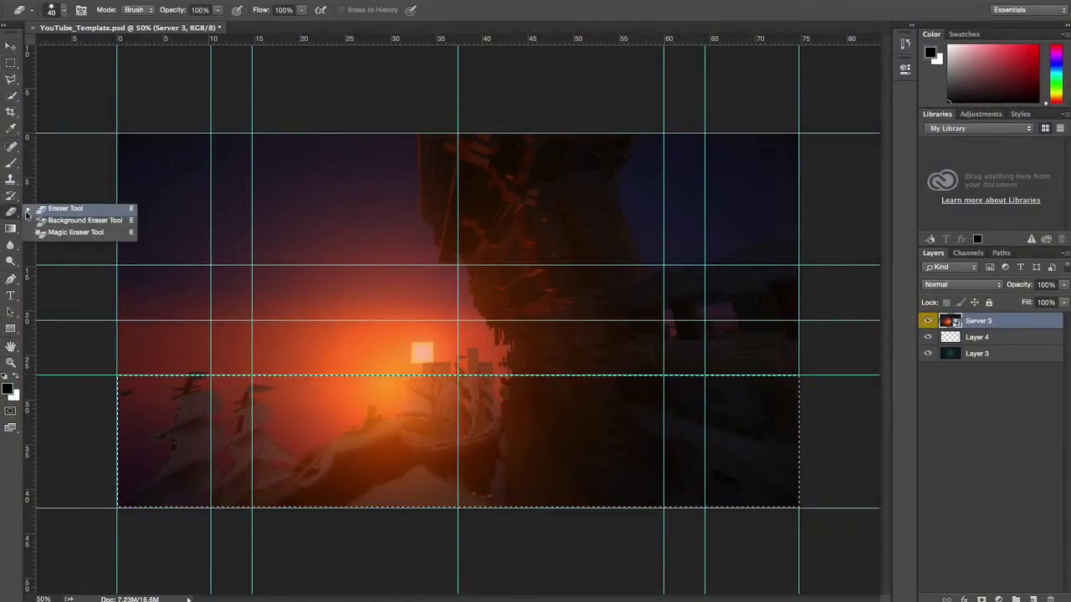
left_click(315, 377)
left_click(831, 179)
key("bracketright")
key("bracketright")
key("bracketright")
key("bracketright")
key("bracketright")
key("bracketright")
key("bracketright")
key("bracketright")
key("bracketright")
key("bracketright")
key("bracketright")
key("bracketright")
key("bracketright")
mouse_move(550, 442)
left_mouse_down()
mouse_move(717, 442)
mouse_move(63, 385)
left_mouse_up()
Hide Layer 3 beneath the Server 3 image
left_click(927, 353)
right_click(970, 337)
left_click(953, 370)
left_click(833, 173)
Select the band above the upper safe-area guide and erase that part of the Server 3 layer
key("m")
mouse_move(117, 132)
left_mouse_down()
mouse_move(352, 212)
mouse_move(818, 264)
left_mouse_up()
left_click(11, 213)
left_click(440, 248)
left_click(819, 165)
left_click(977, 320)
mouse_move(753, 192)
left_mouse_down()
mouse_move(287, 192)
mouse_move(813, 346)
left_mouse_up()
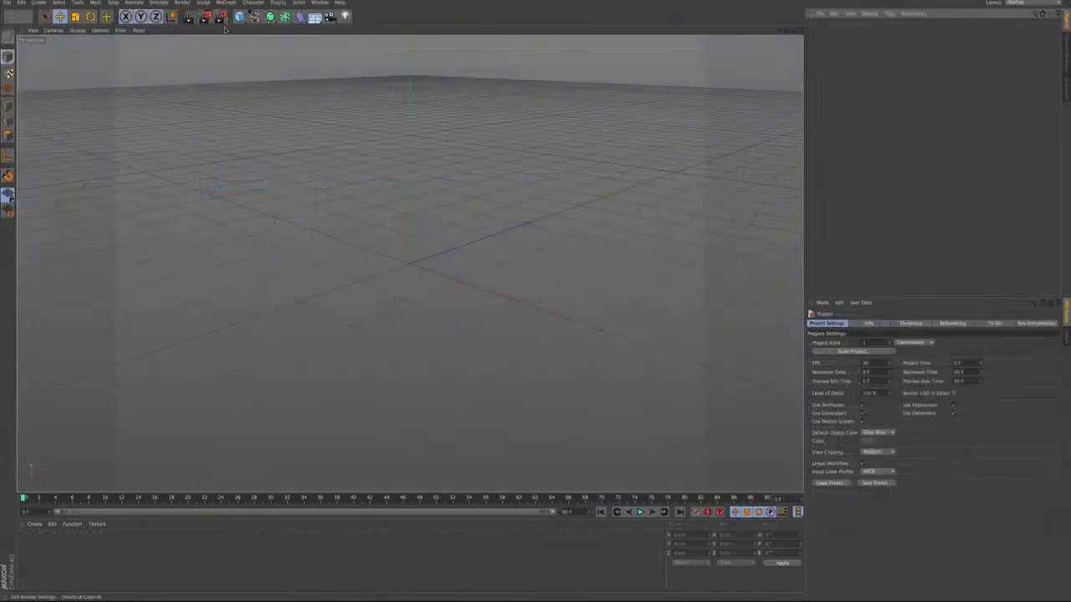
In a new Cinema 4D project, set the render output size to 1920 by 1080 pixels
left_click(221, 20)
left_click(65, 22)
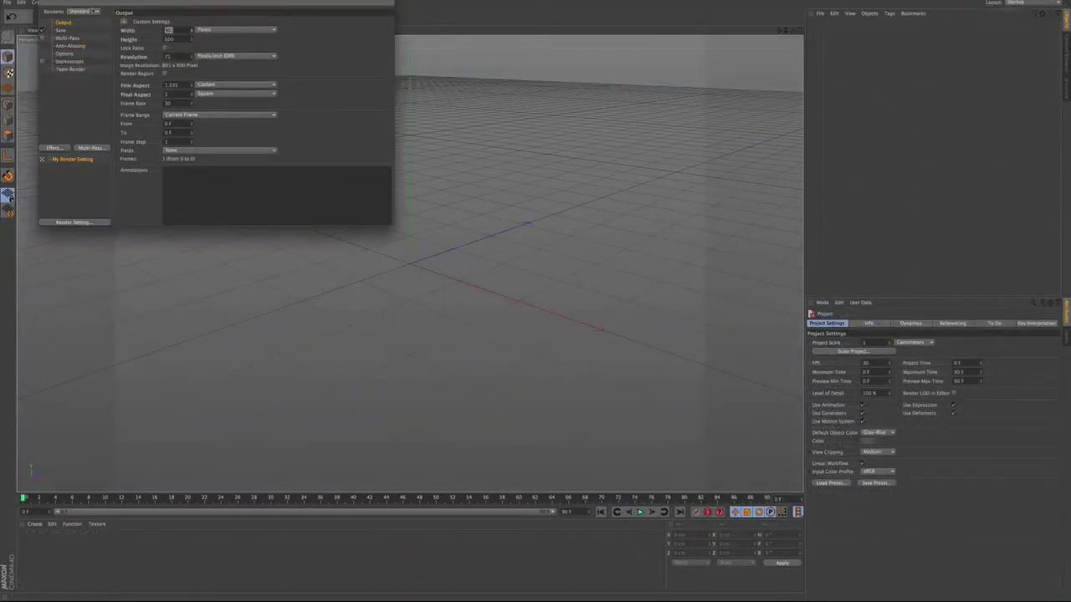
key("Tab")
type("1080")
left_click(815, 264)
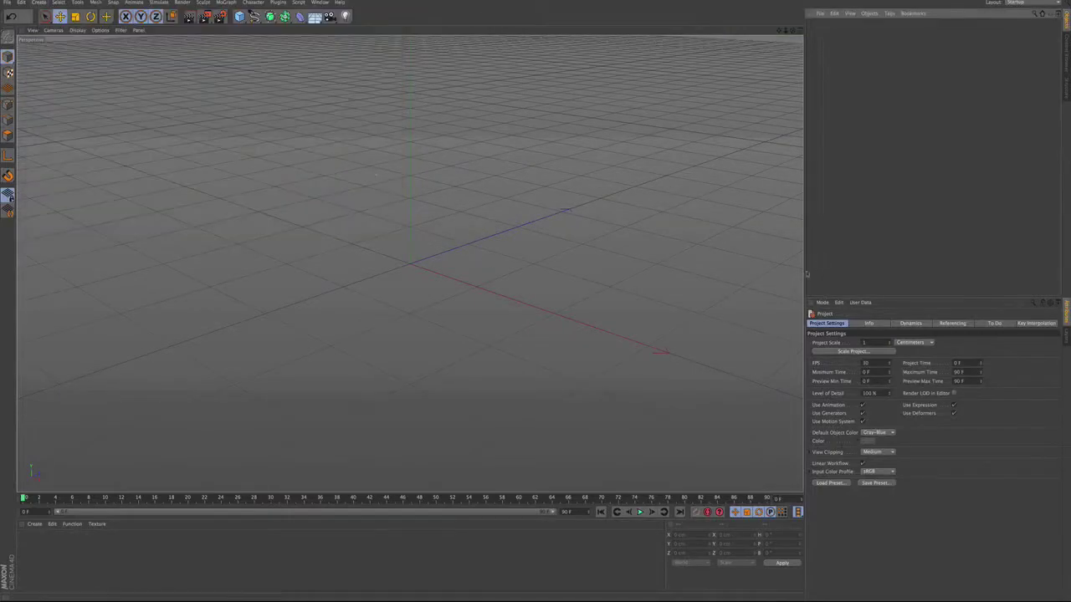
left_click(220, 16)
left_click_drag(175, 40, 158, 37)
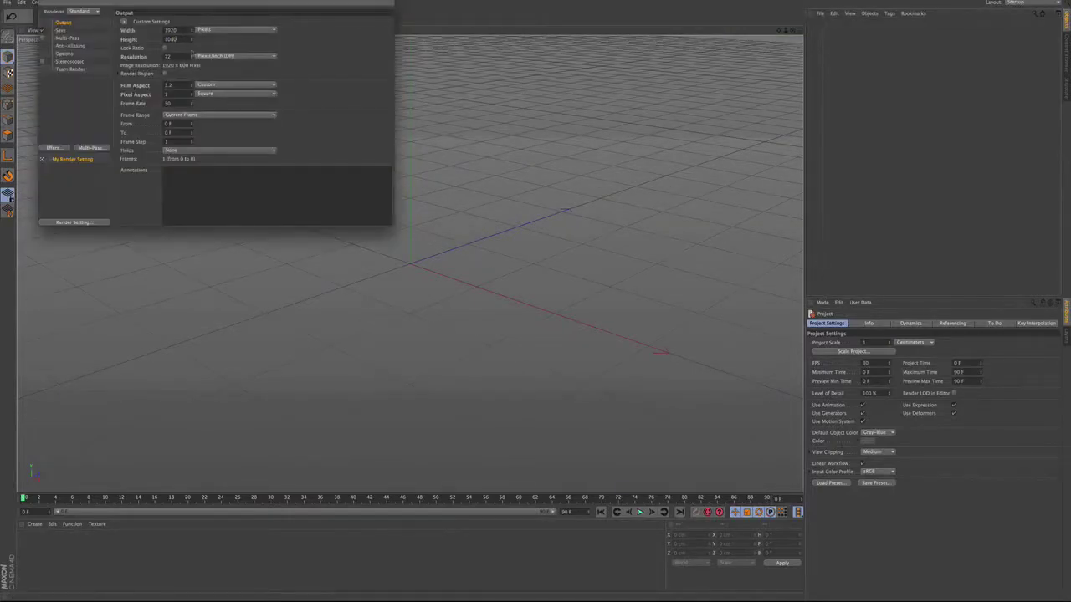
left_click(43, 2)
Load the FMR 4.0 character rig from the content library into the scene
left_click(1067, 53)
double_click(884, 89)
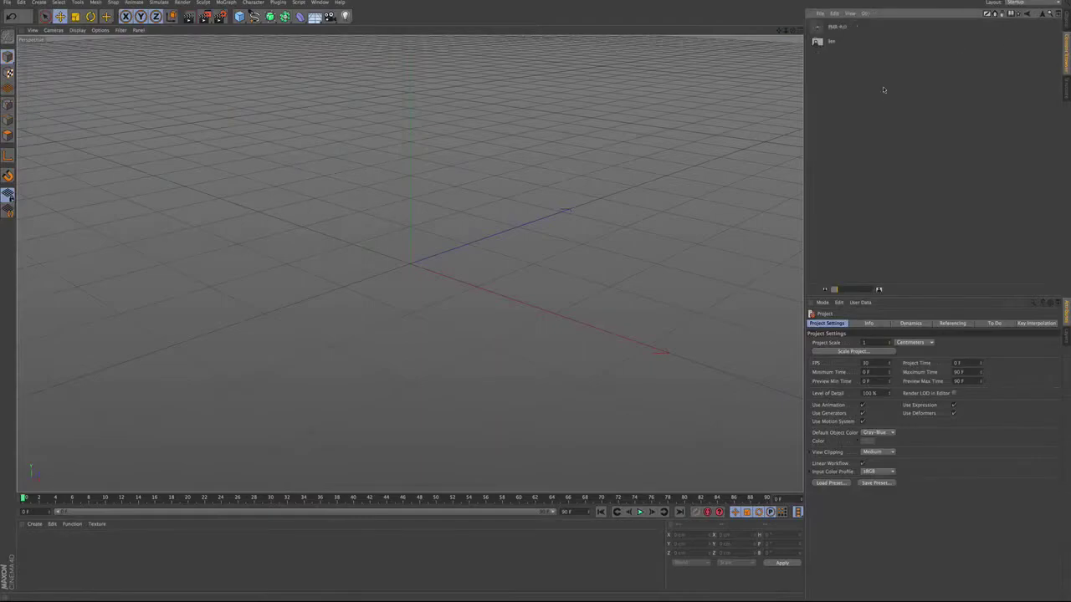
double_click(842, 28)
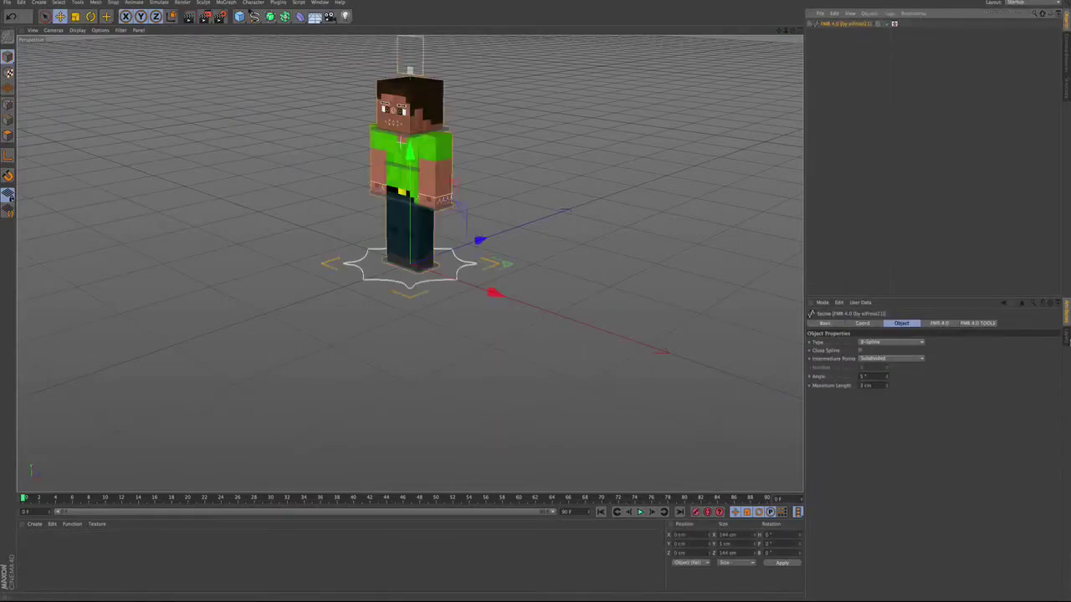
Equip the character rig's right hand with a pickaxe through the FMR 4.0 tool settings and change it to the iron version
left_click(1067, 311)
left_click_drag(351, 226, 422, 230)
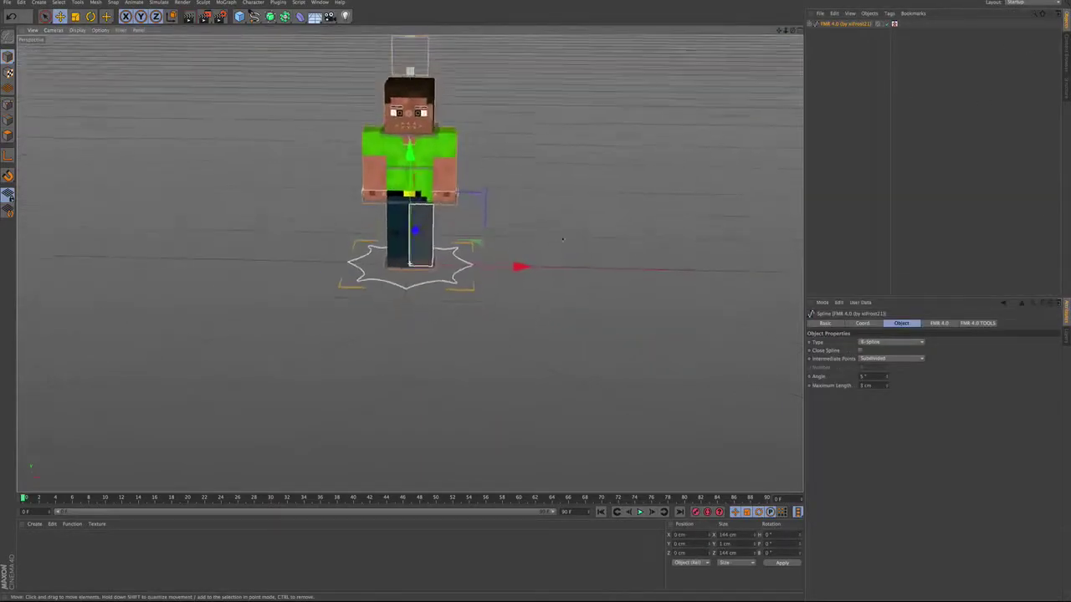
scroll(481, 177, "up", 5)
left_click_drag(481, 176, 500, 209)
left_click(447, 88)
left_click_drag(510, 89, 494, 90)
left_click(845, 23)
left_click(978, 322)
left_click_drag(867, 369, 1018, 378)
left_click(946, 361)
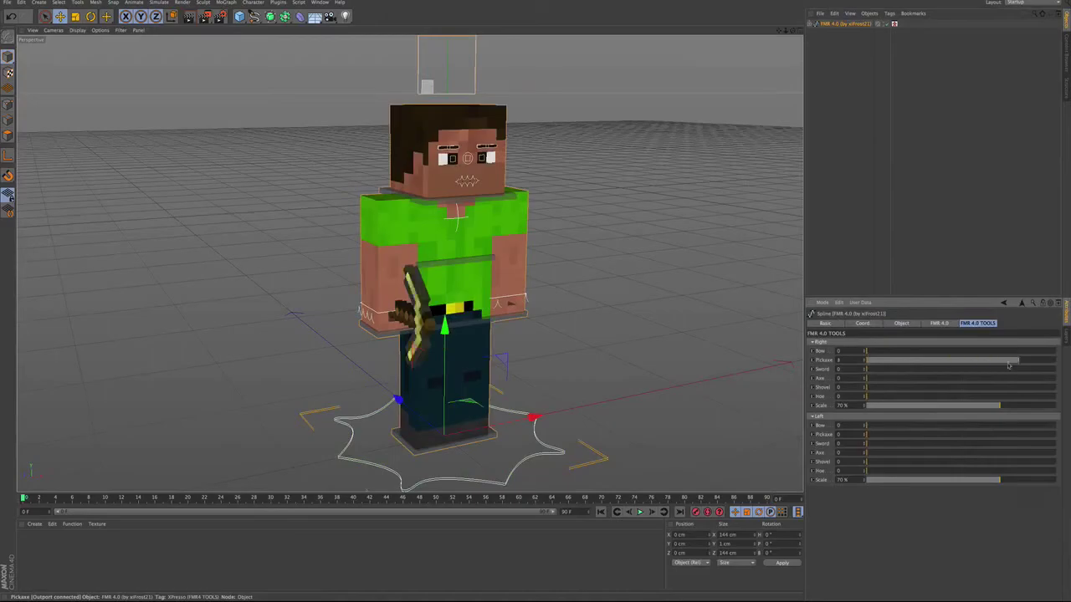
left_click_drag(939, 379, 966, 364)
left_click(421, 325)
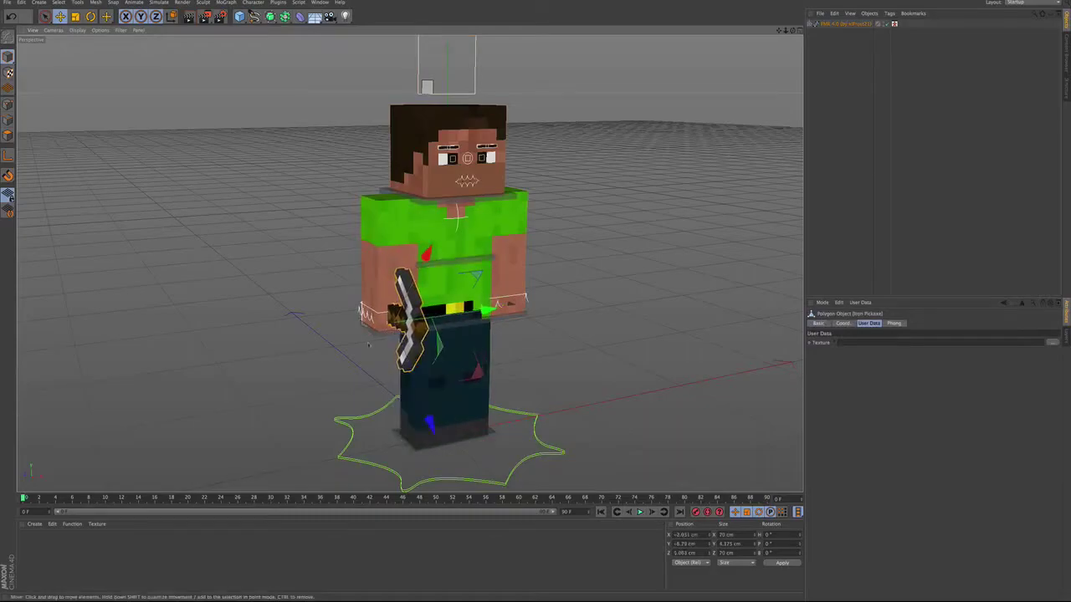
Move and rotate the right hand control so the arm bends and holds the pickaxe in front of the body
left_click(421, 280)
left_click_drag(389, 214, 389, 199)
left_click_drag(351, 290, 362, 298)
key("r")
left_click_drag(385, 341, 432, 340)
left_click_drag(552, 305, 468, 294)
key("e")
left_click_drag(327, 293, 331, 296)
left_click_drag(471, 296, 463, 299)
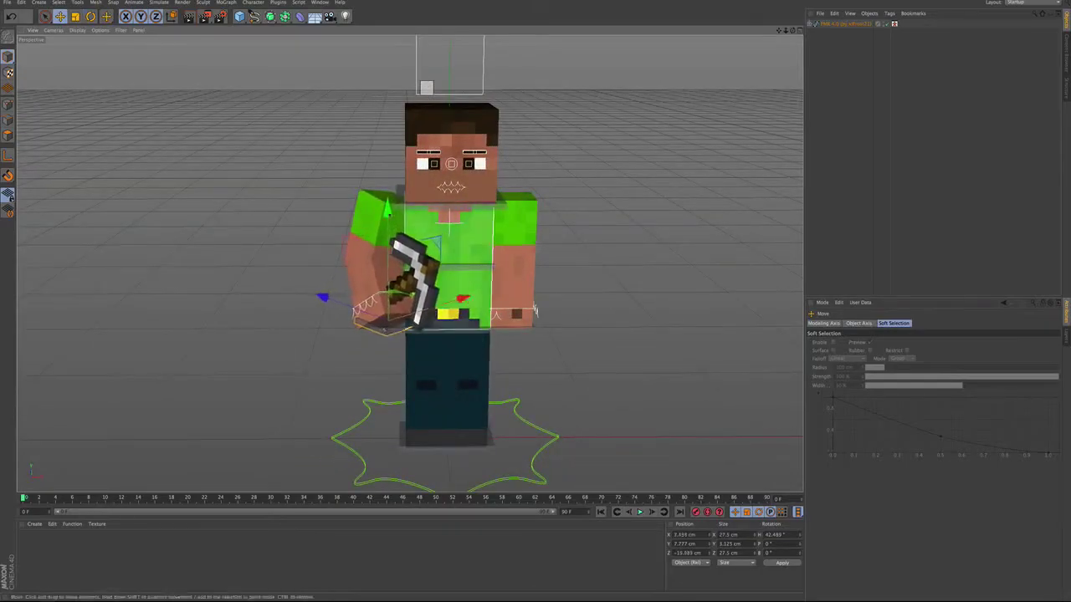
Shift the left pupil and the Pupil Control horizontally to centre the character's gaze
left_click(478, 163)
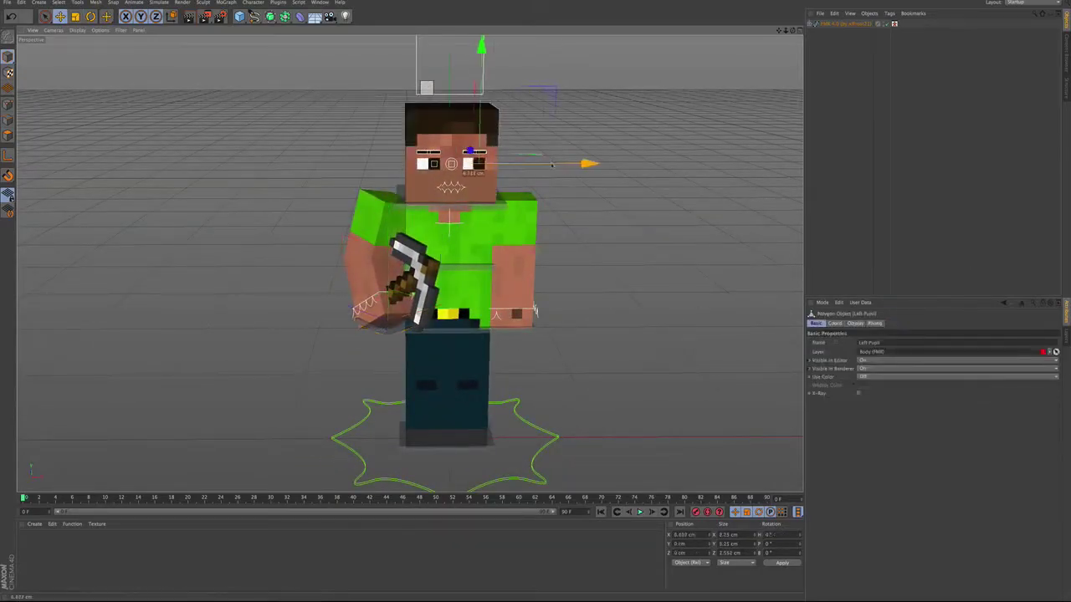
left_click(458, 168)
left_click(452, 165)
left_click_drag(521, 166, 516, 168)
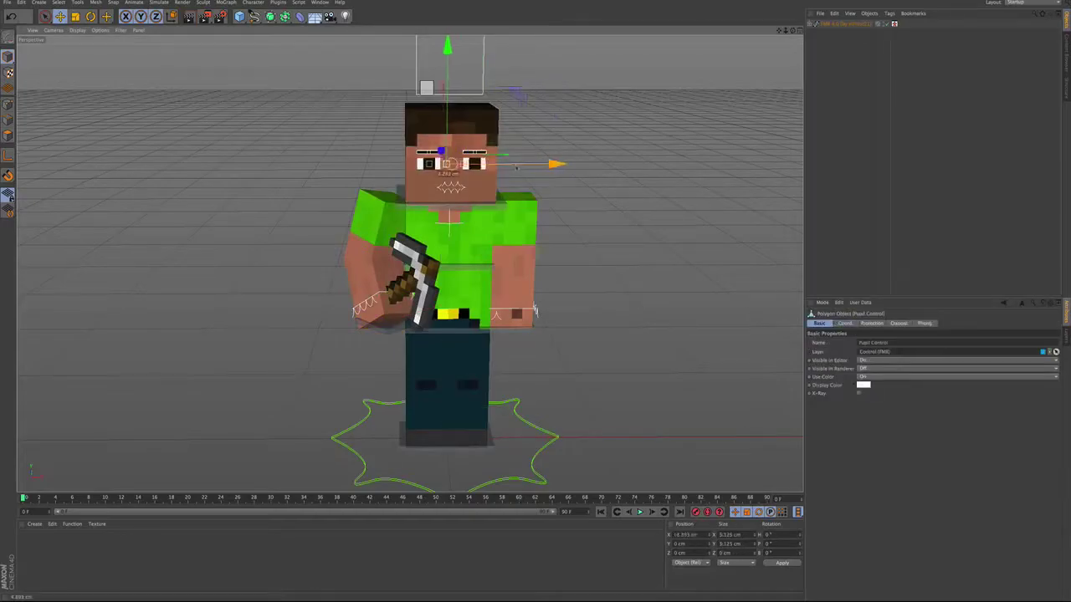
Load Me.png from the Stufff folder as the rig's skin file
left_click(847, 24)
left_click_drag(901, 324, 976, 323)
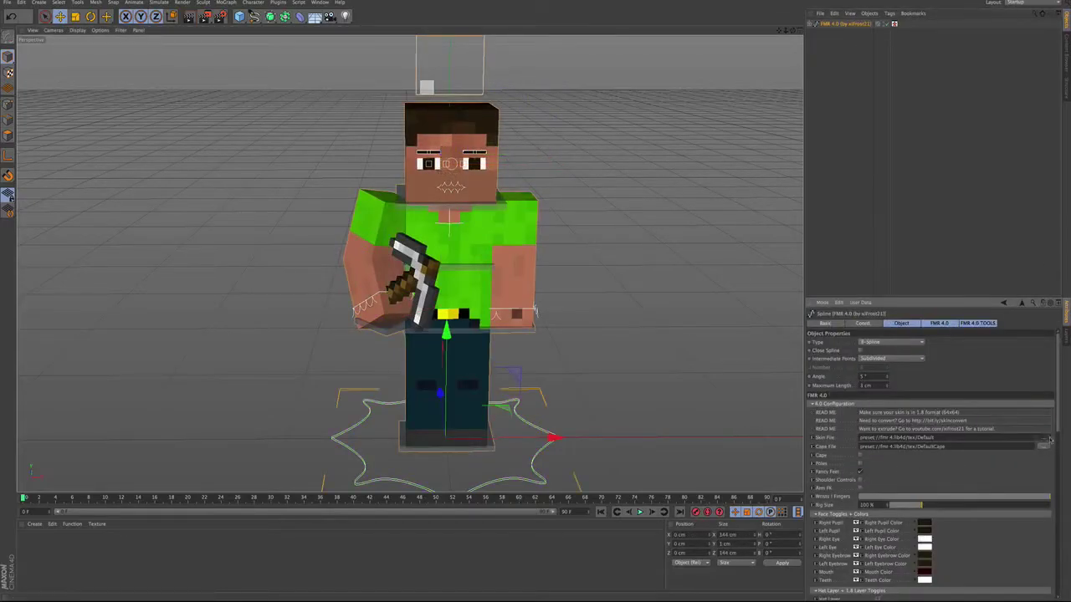
key("super+o")
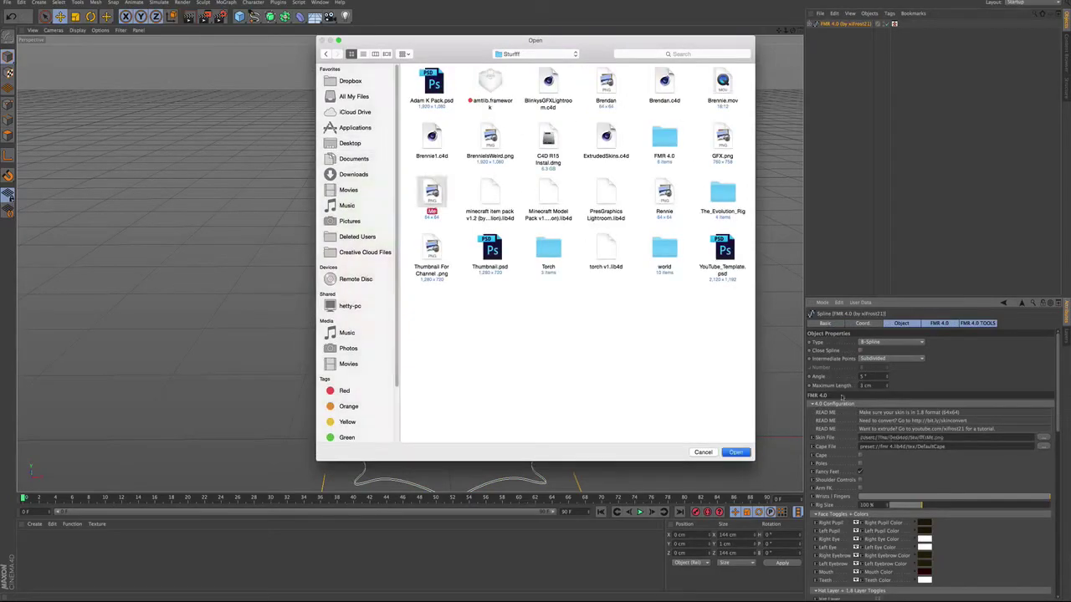
key("Return")
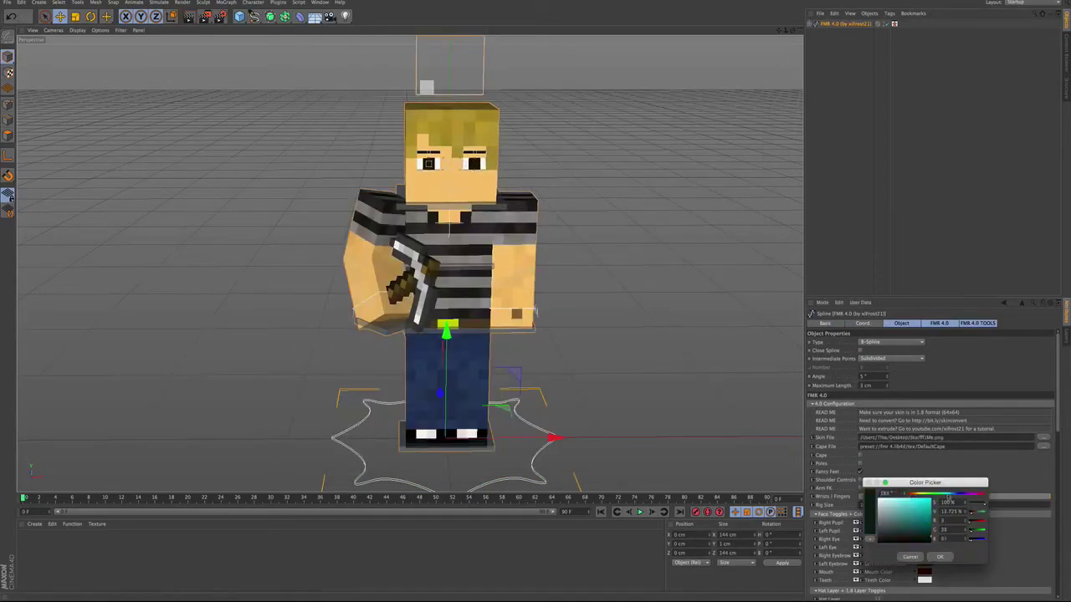
Colour both pupils teal and both eyebrows golden blond
left_click(939, 556)
left_click(924, 531)
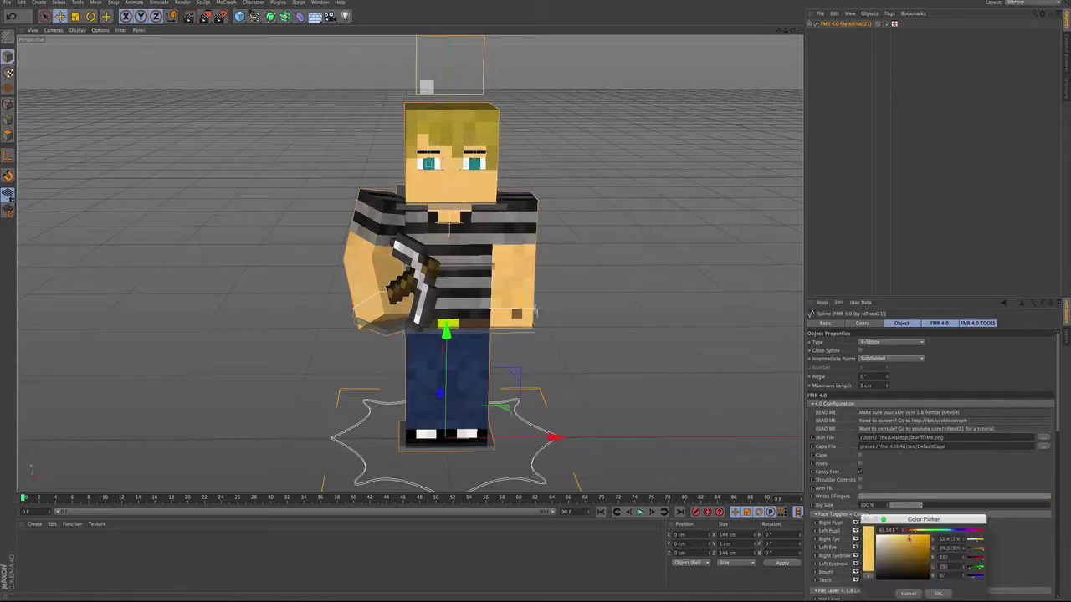
left_click(935, 593)
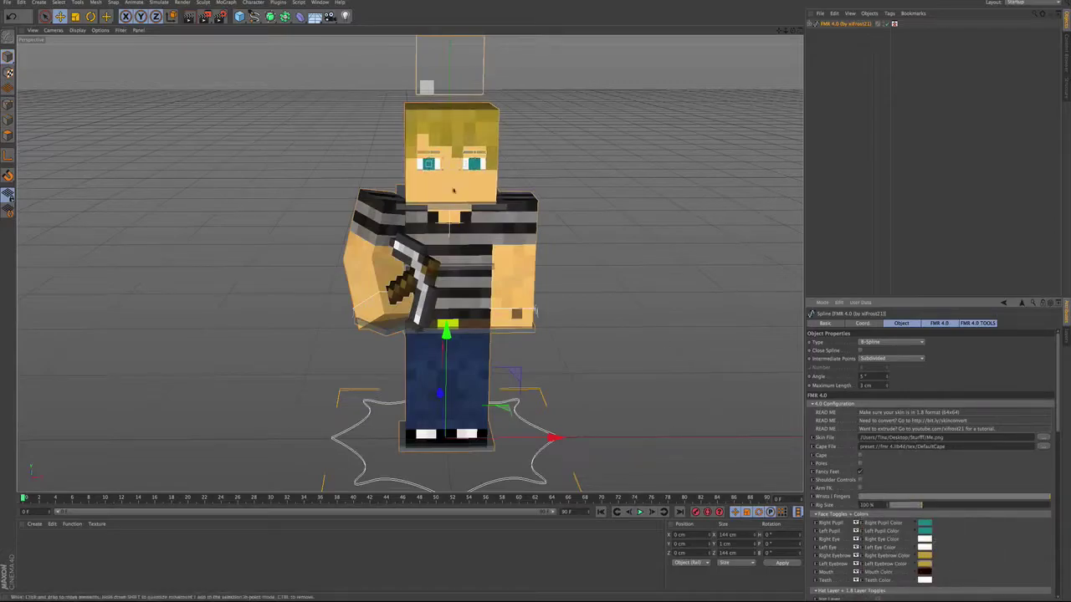
Give the face a smile and adjust the mouth opening with the Expression and Lip Sync controls above the head
left_click_drag(445, 138, 445, 199)
left_click(427, 149)
left_click_drag(426, 56, 426, 50)
left_click(460, 80)
left_click(426, 144)
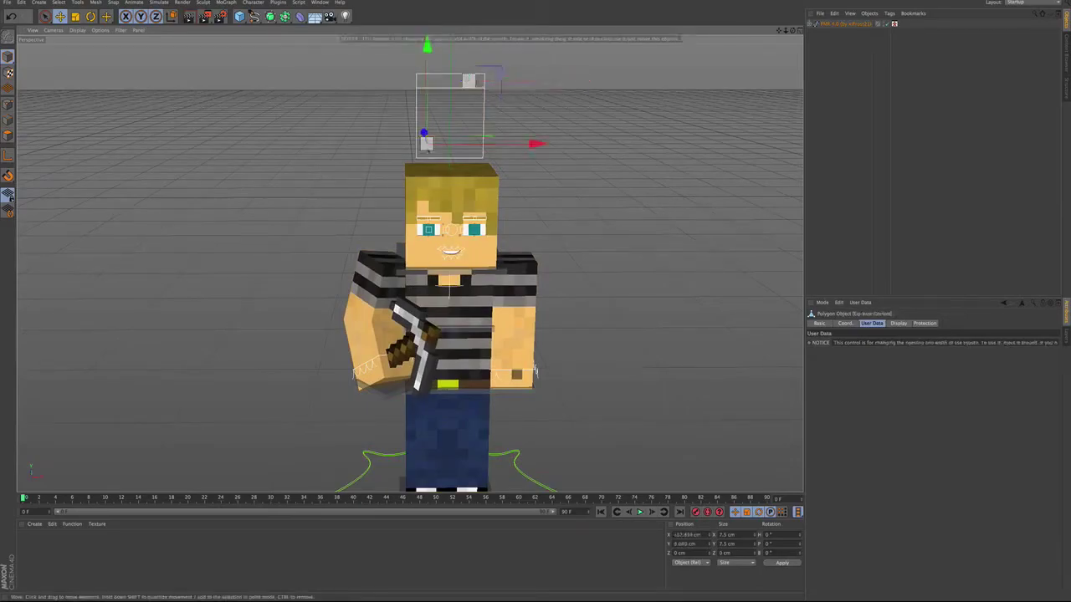
left_click_drag(449, 256, 450, 228)
scroll(450, 228, "up", 8)
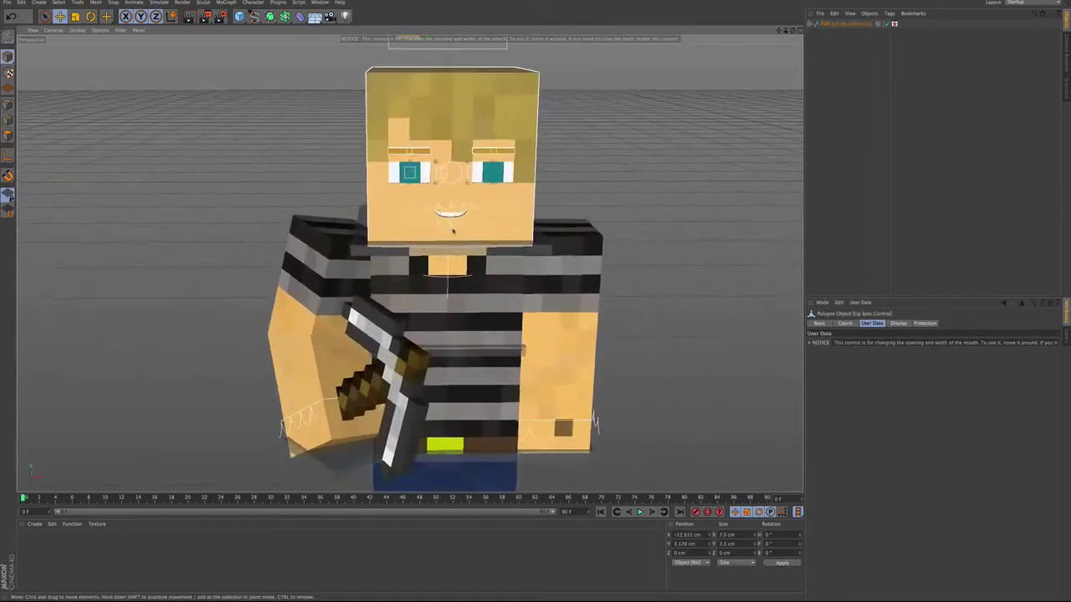
Fine-tune the smile using the mouth's bottom and top controls and the Expression Control
left_click(450, 227)
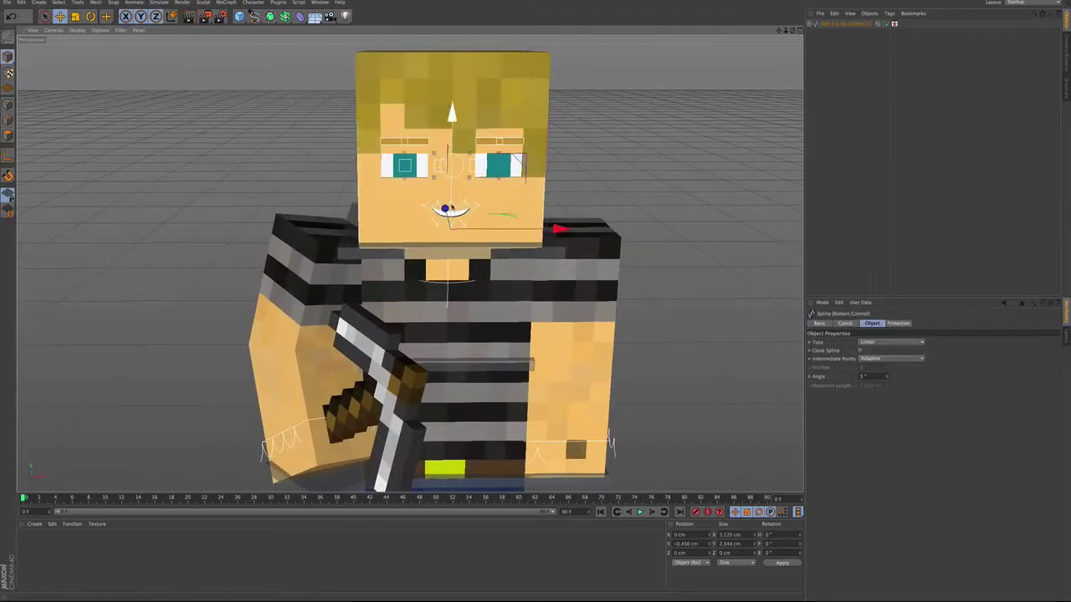
left_click(454, 201)
left_click(451, 187)
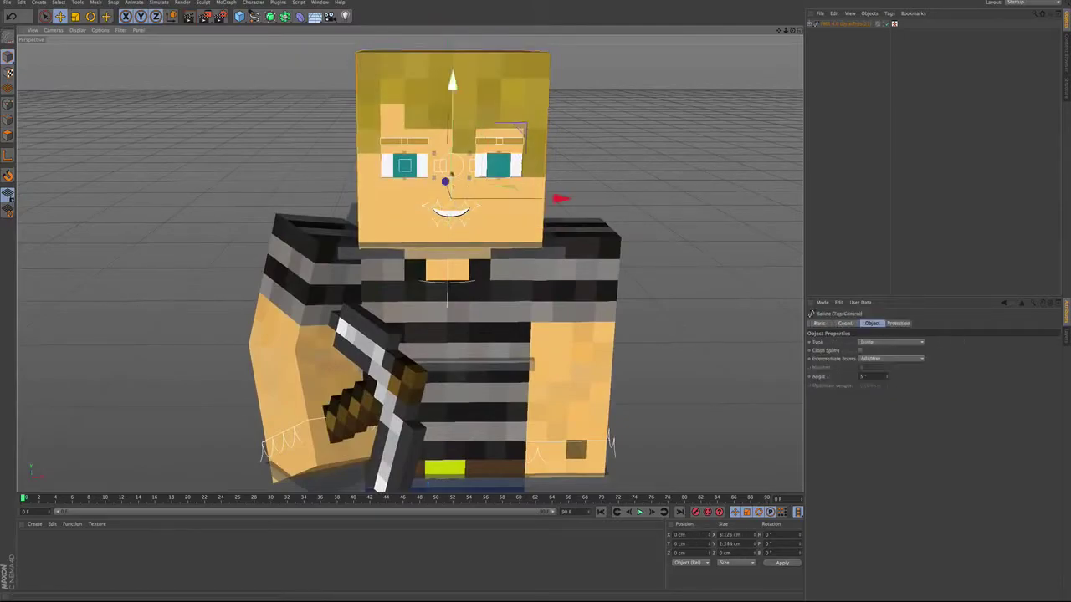
left_click_drag(453, 101, 435, 267)
left_click(488, 48)
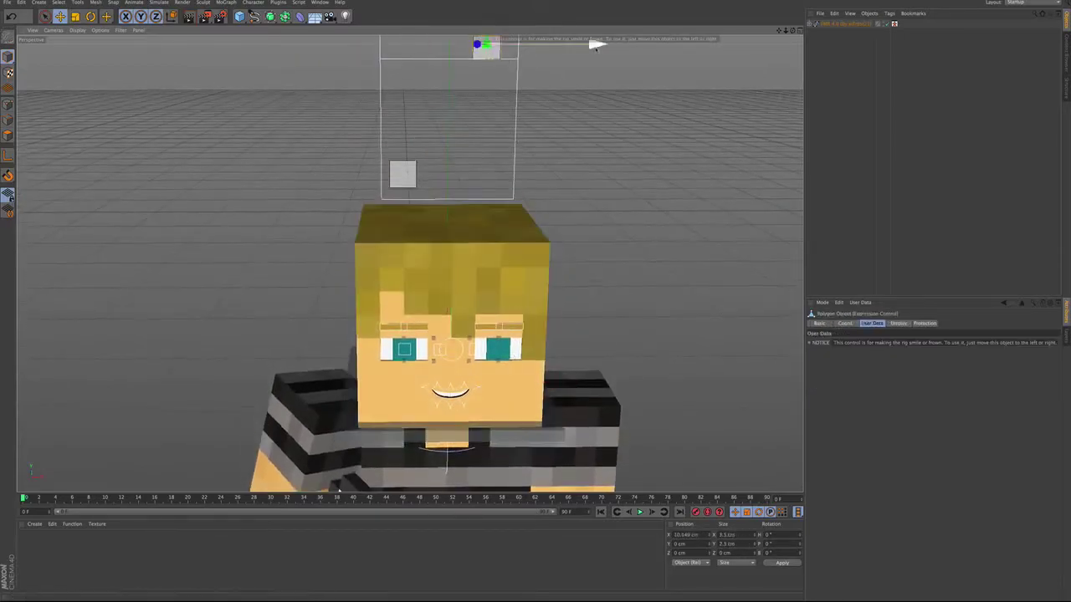
Rotate the left and right eyelid controls slightly on the B axis in mirrored directions
left_click_drag(535, 218, 561, 129)
left_click_drag(543, 326, 540, 267)
left_click(524, 248)
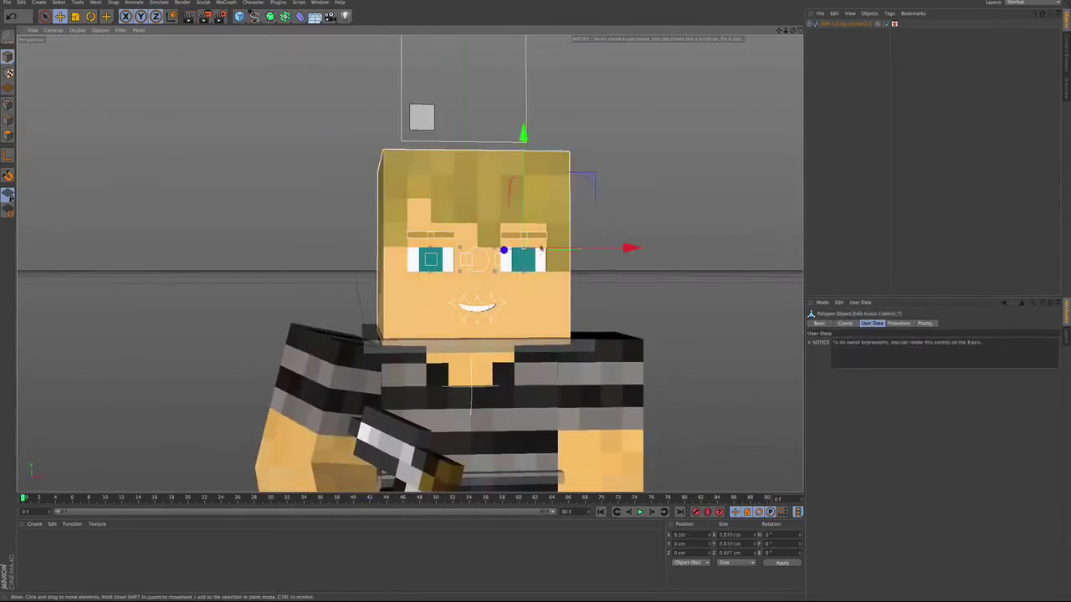
left_click(90, 17)
left_click_drag(574, 195, 578, 200)
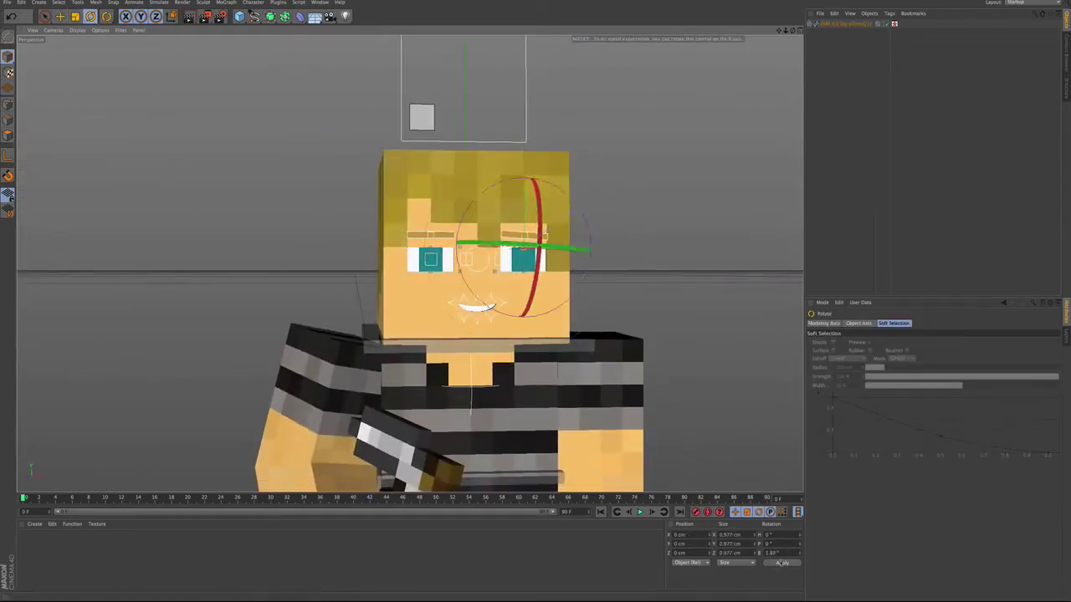
left_click(429, 259)
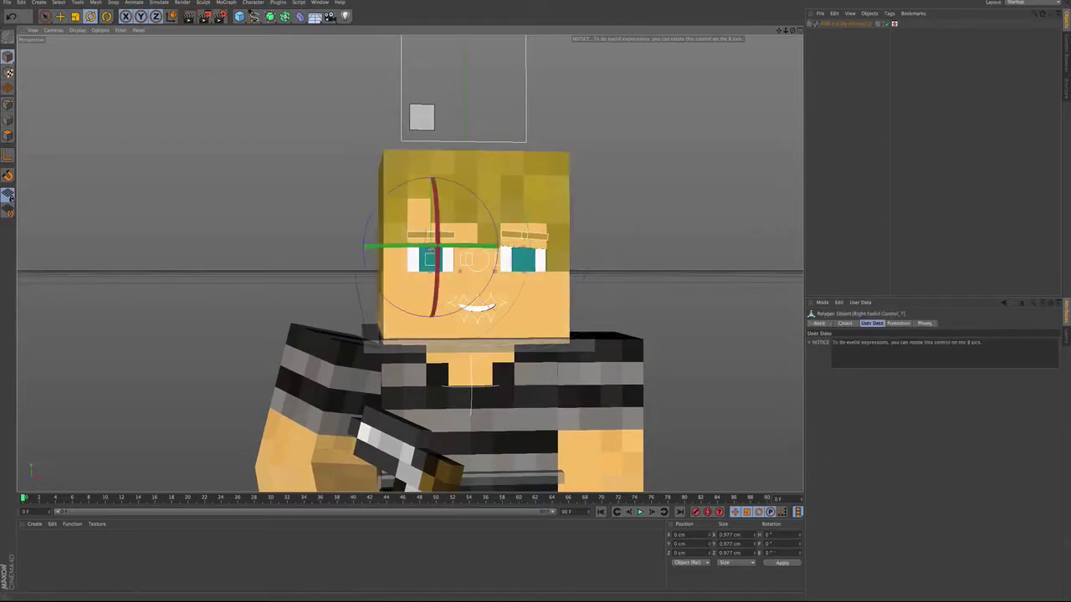
left_click(431, 250)
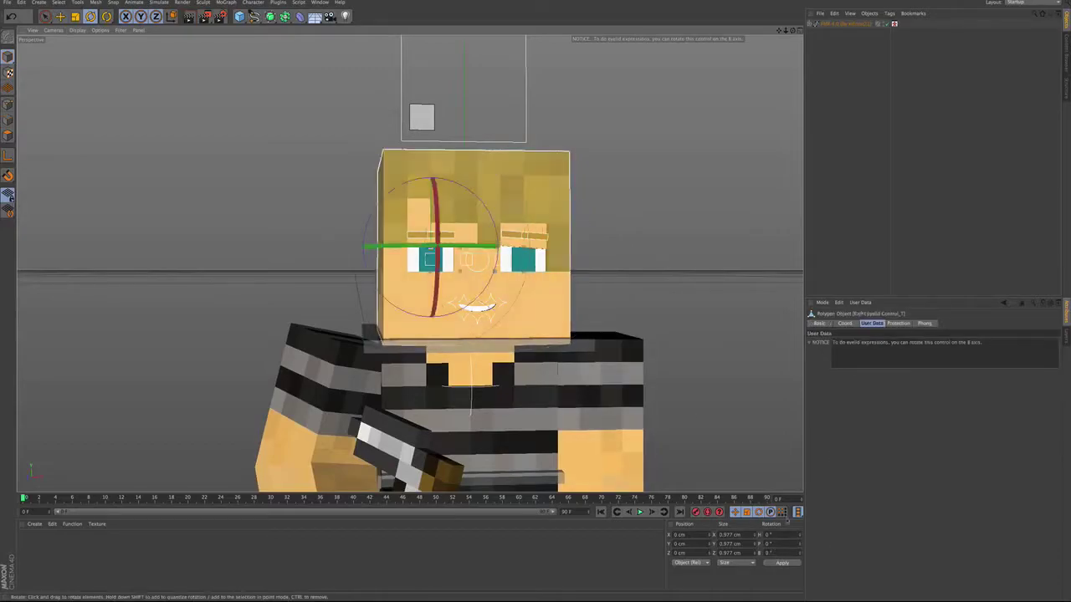
double_click(768, 552)
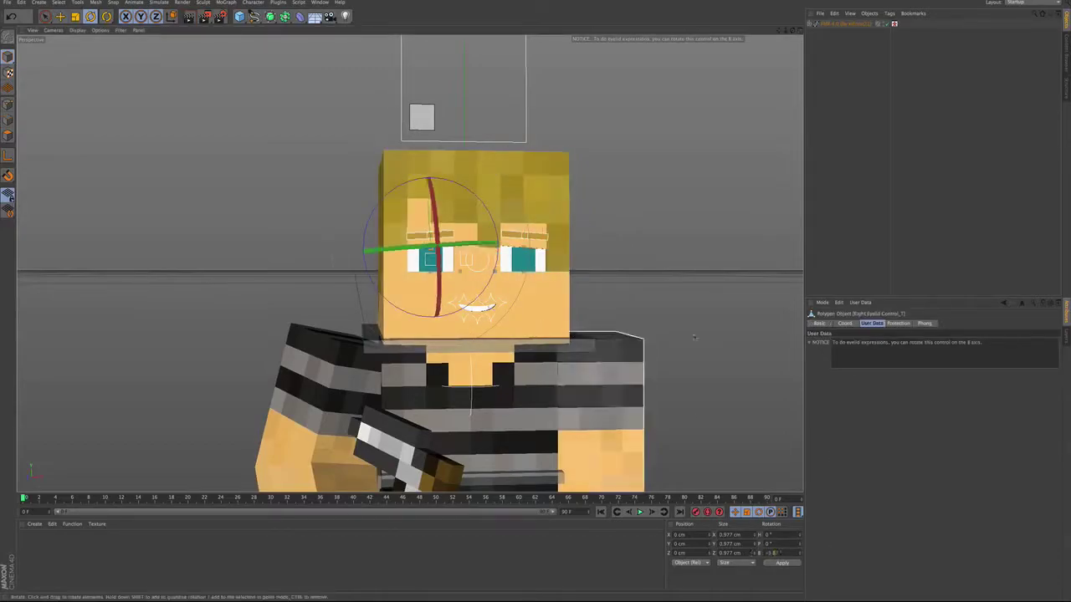
Select the left and right eyebrow bend controls together and raise them to arch both eyebrows
left_click(525, 242)
key("e")
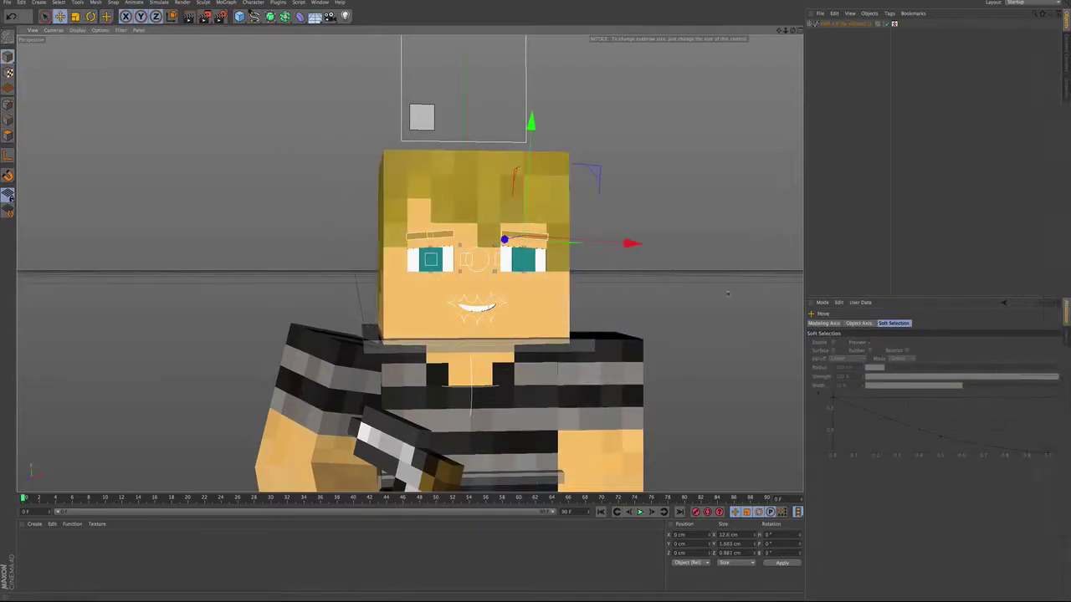
left_click(205, 18)
left_click(559, 179)
scroll(526, 240, "up", 10)
left_click(521, 236)
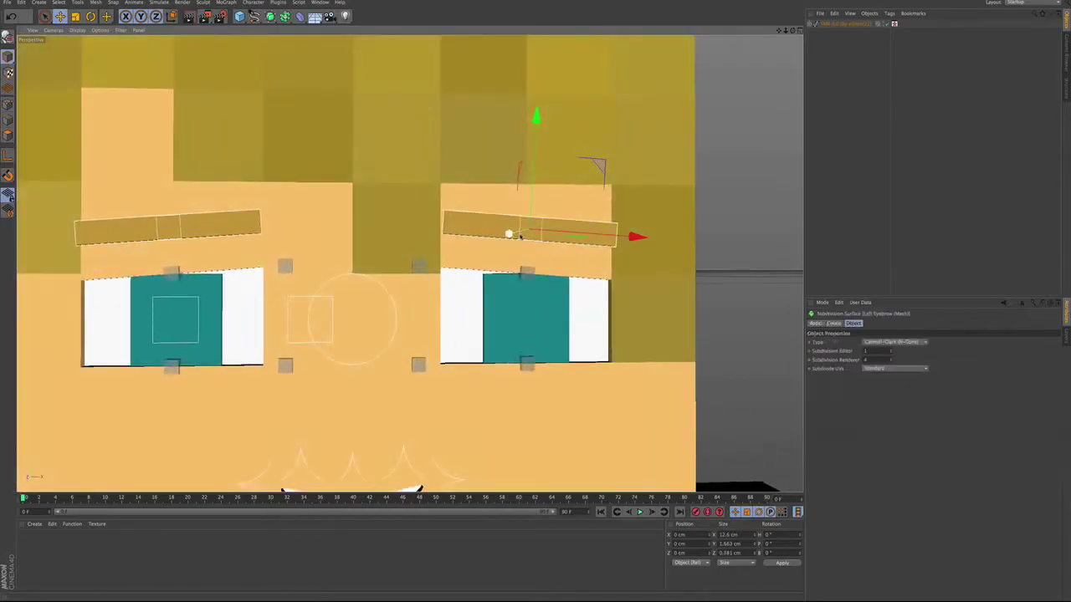
left_click(530, 227)
left_click(179, 230, "shift")
left_click(181, 235, "ctrl")
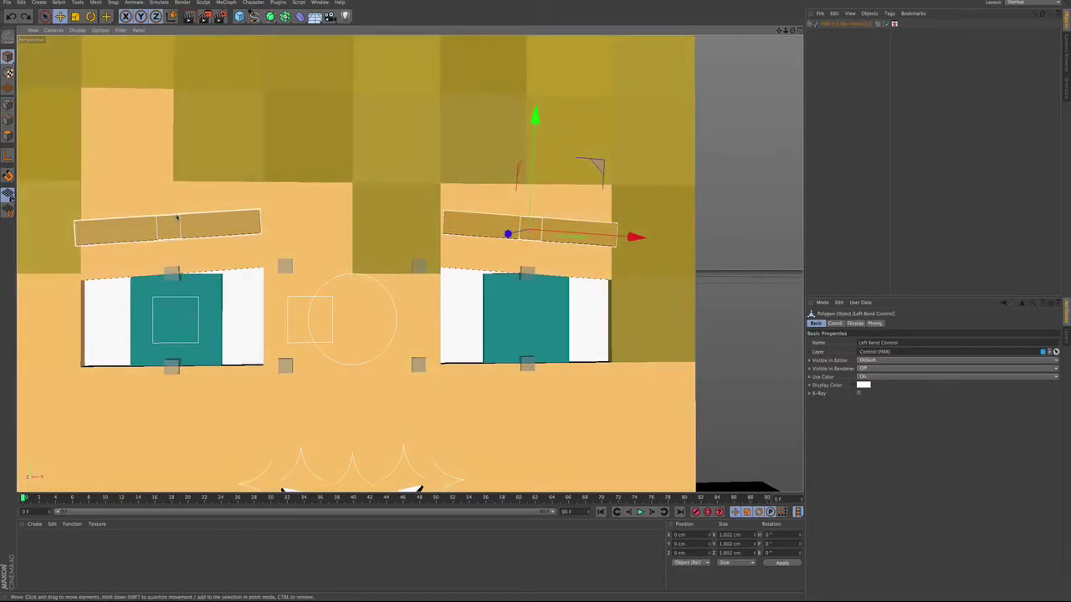
left_click_drag(179, 229, 251, 243)
left_click(165, 230, "shift")
left_click_drag(377, 266, 325, 192)
scroll(375, 327, "down", 8)
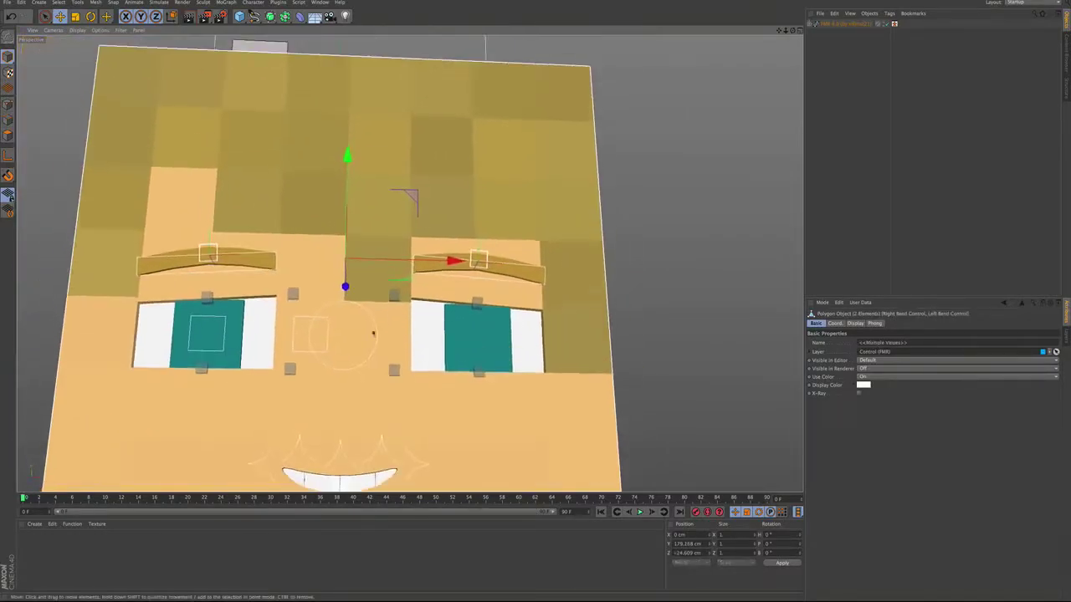
Expand the rig's head hierarchy, place Head_EXTRUDE under Attachments (Head) and make it visible
left_click_drag(385, 422, 477, 455)
left_click(808, 23)
left_click(831, 58)
left_click(816, 58)
left_click(843, 127)
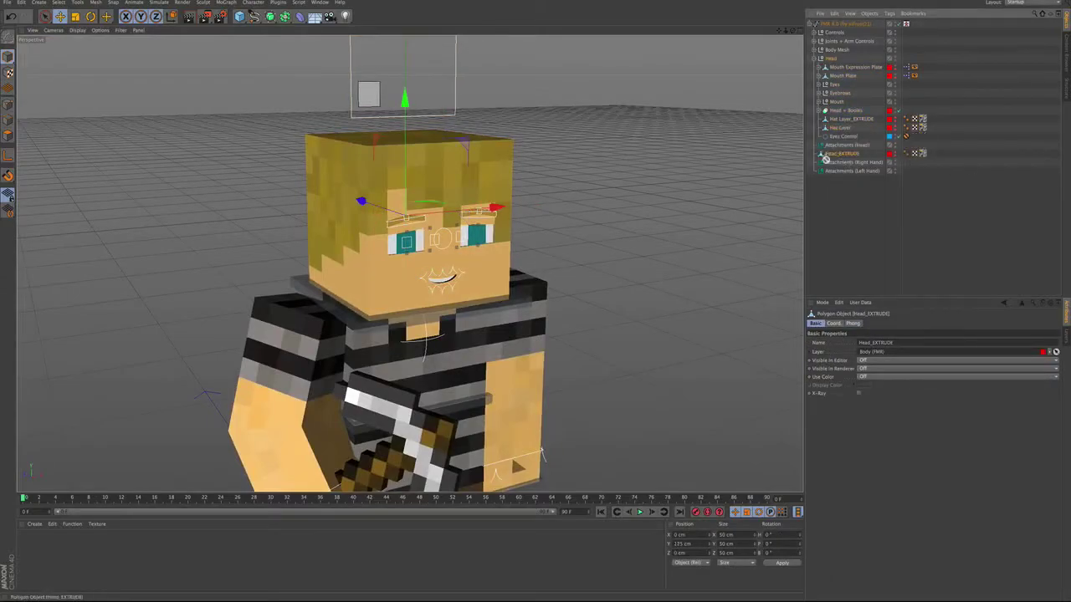
left_click(896, 154, "alt")
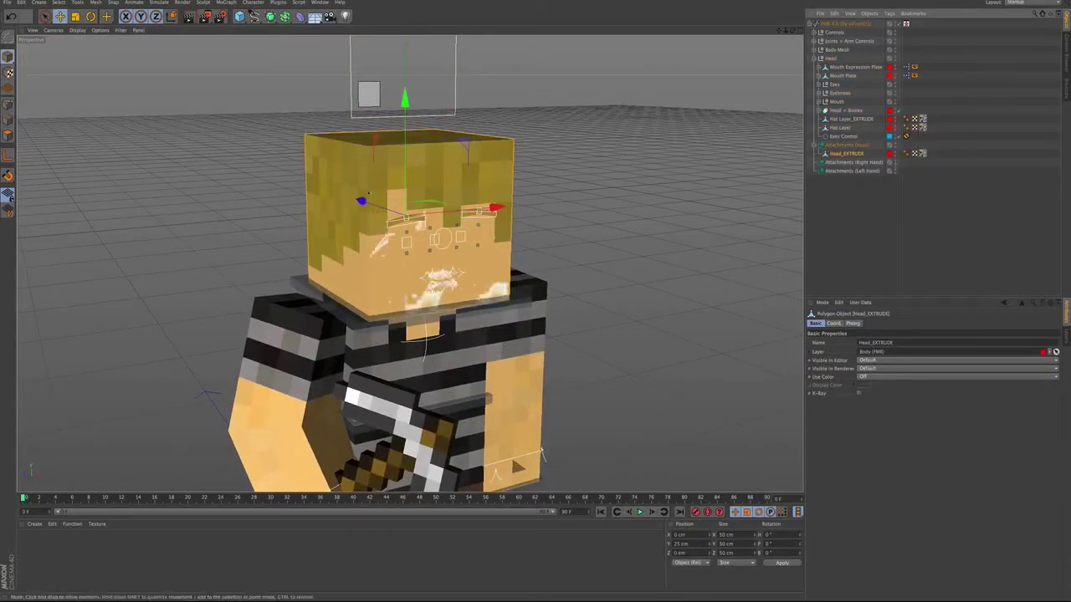
In polygon mode, loop-select rows of polygons across the Head_EXTRUDE mesh
left_click(7, 134)
key("u")
key("l")
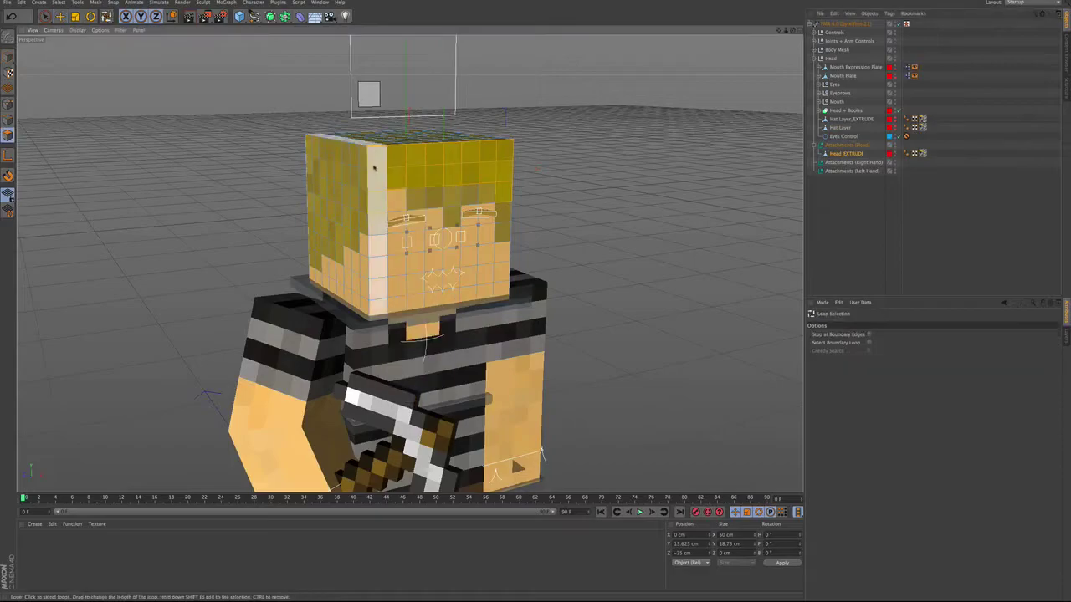
left_click(373, 310, "shift")
left_click_drag(410, 157, 368, 276)
left_click(75, 16)
left_click(61, 17)
Refine the polygon selection with Live Selection, excluding the skin-coloured squares around the face, sides and back of the head
key("9")
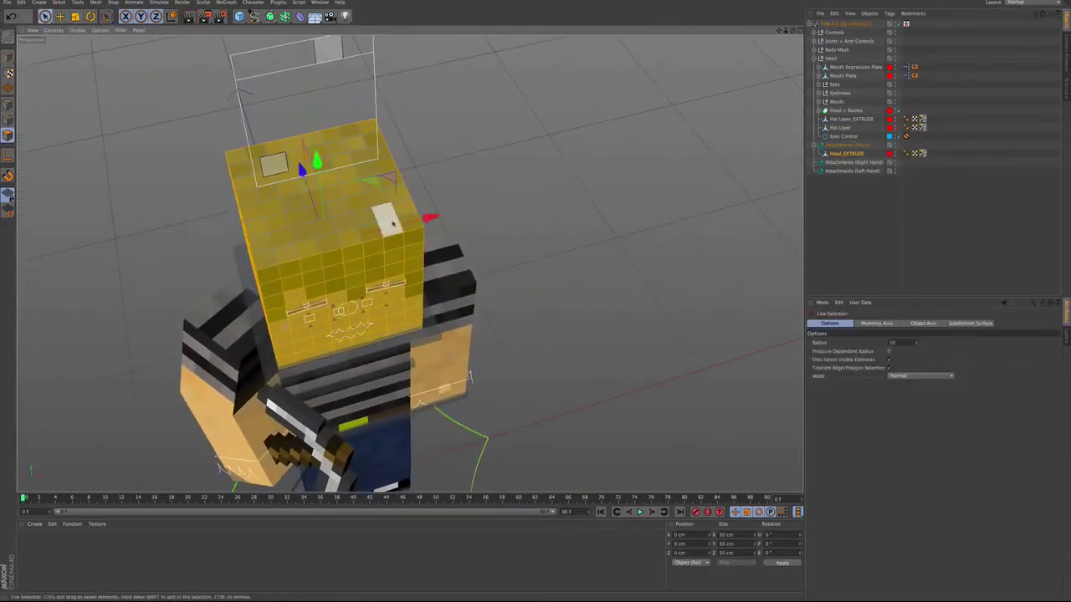
left_click_drag(339, 204, 422, 287)
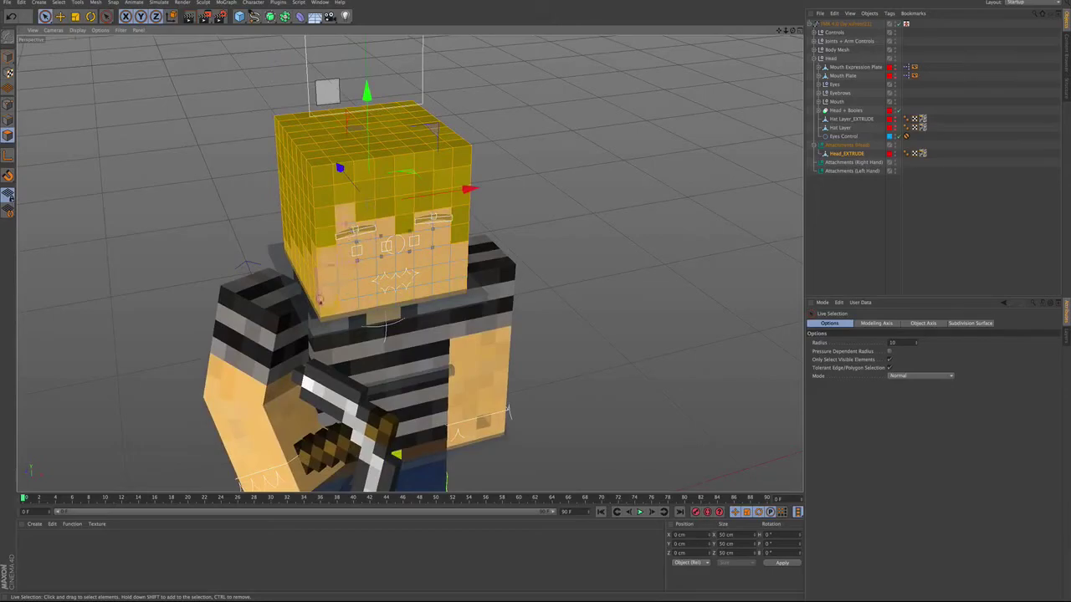
left_click_drag(309, 301, 465, 283)
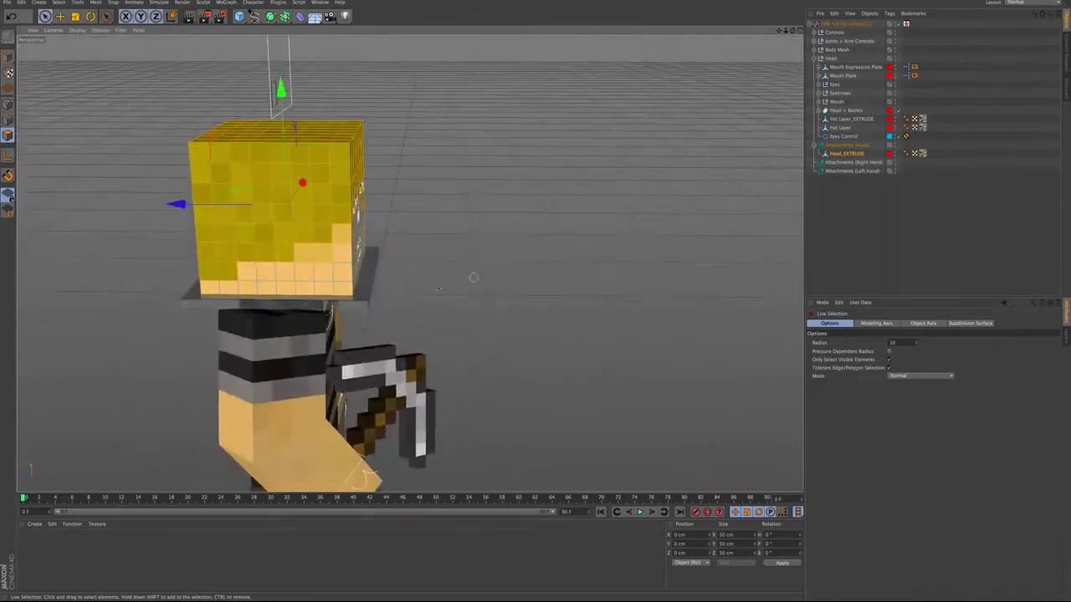
left_click_drag(280, 294, 376, 280)
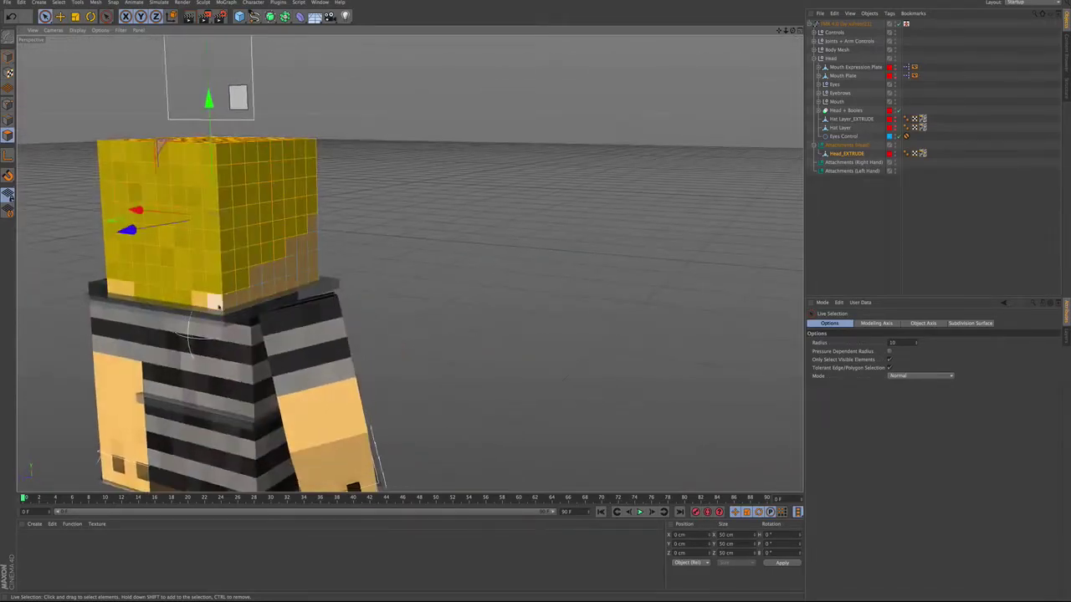
left_click_drag(189, 316, 374, 328)
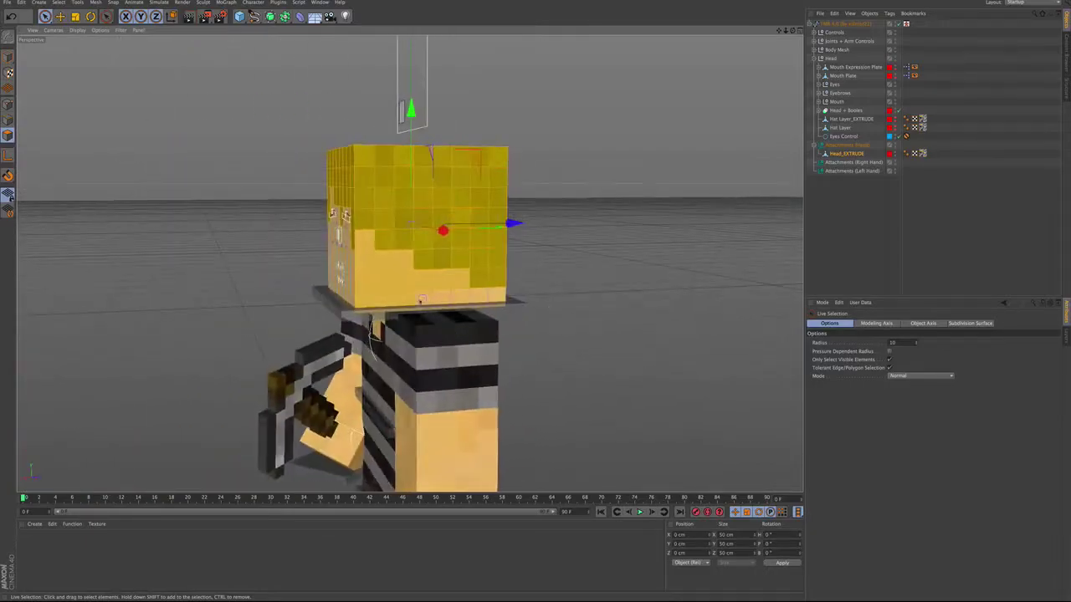
left_click_drag(408, 262, 365, 261)
left_click_drag(360, 272, 382, 240)
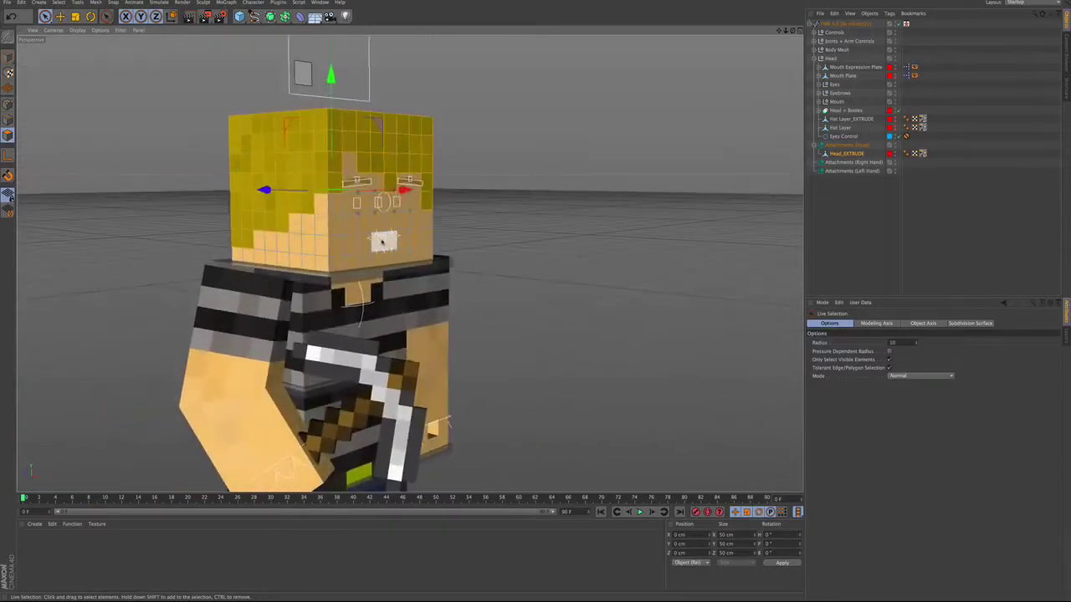
Try to invert the polygon selection and delete the skin-coloured part of the head mesh
key("u")
key("i")
key("Delete")
Exclude the remaining skin-coloured polygons on the face and side of the head from the hair selection
left_click(384, 167)
left_click_drag(446, 222, 244, 254)
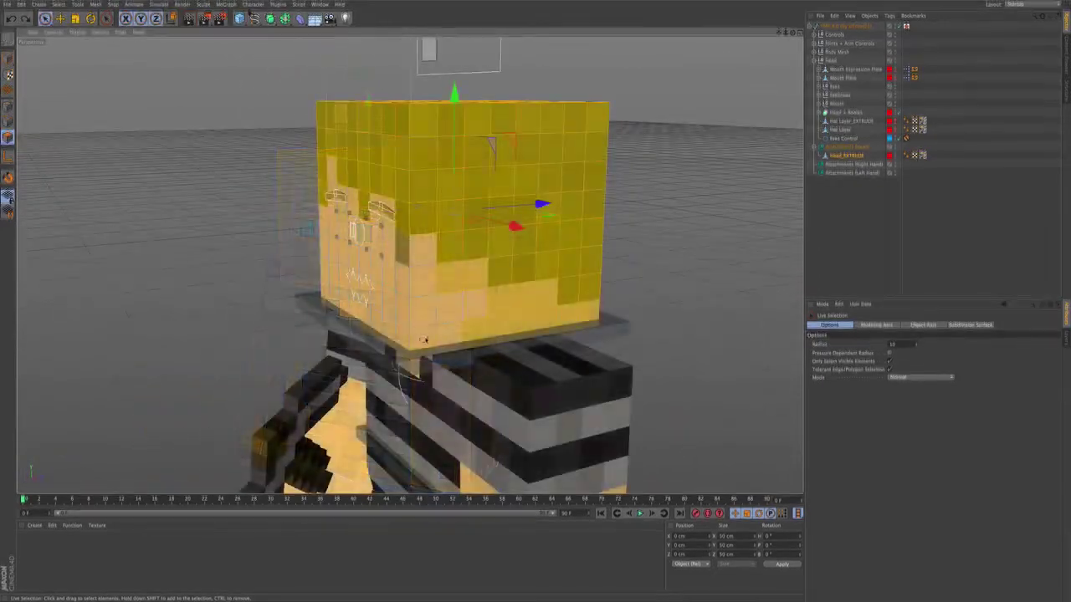
left_click_drag(452, 280, 547, 317)
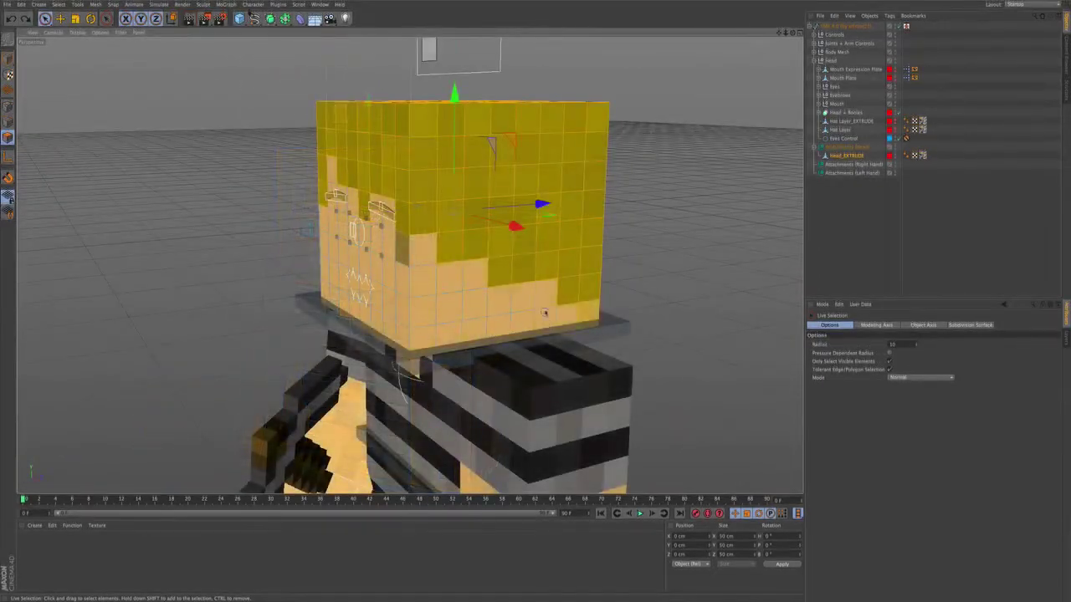
key("i")
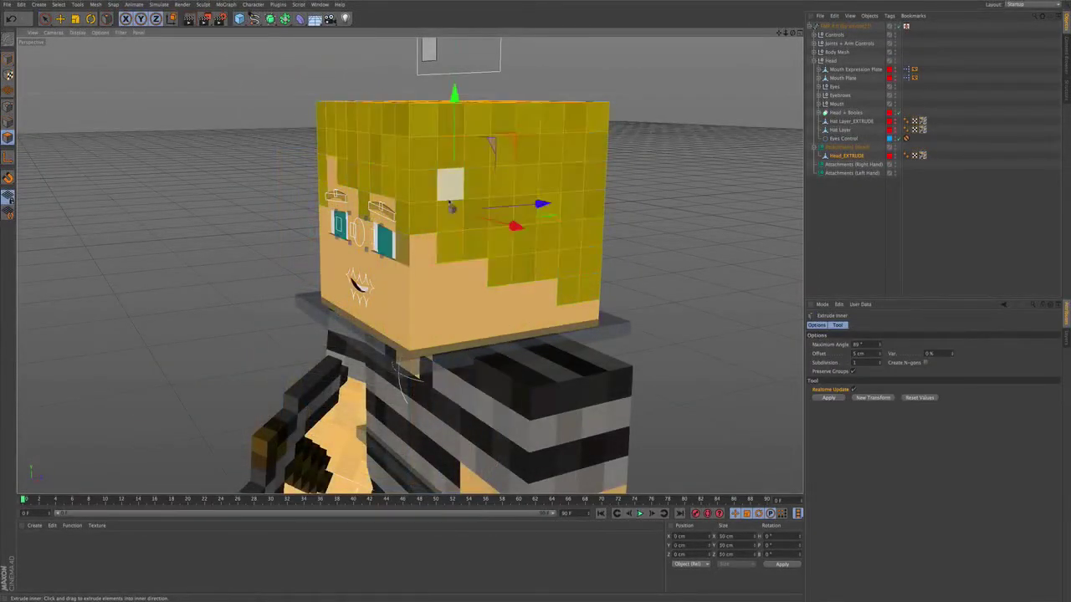
left_click(828, 398)
key("ctrl+z")
left_click_drag(676, 341, 786, 356)
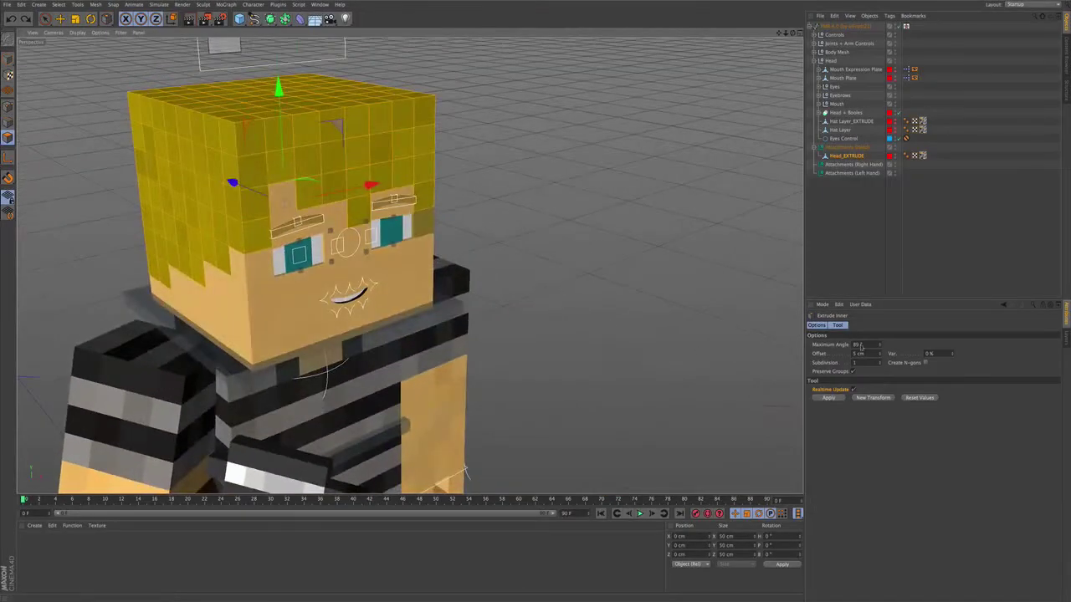
Try to extrude the hair polygons with a maximum angle of 91° and an offset of 1 cm
double_click(855, 344)
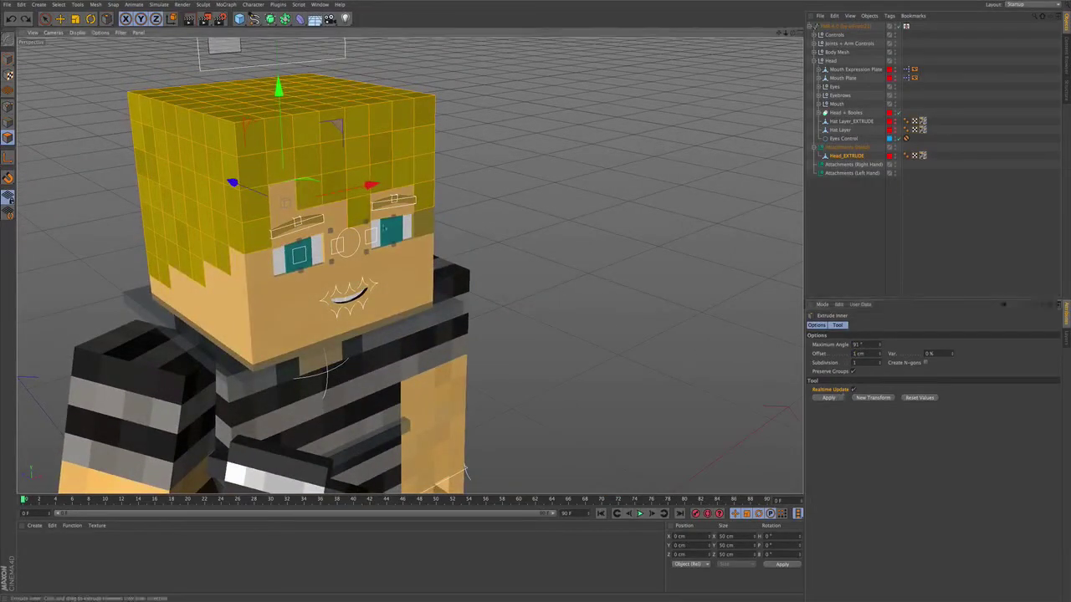
key("s")
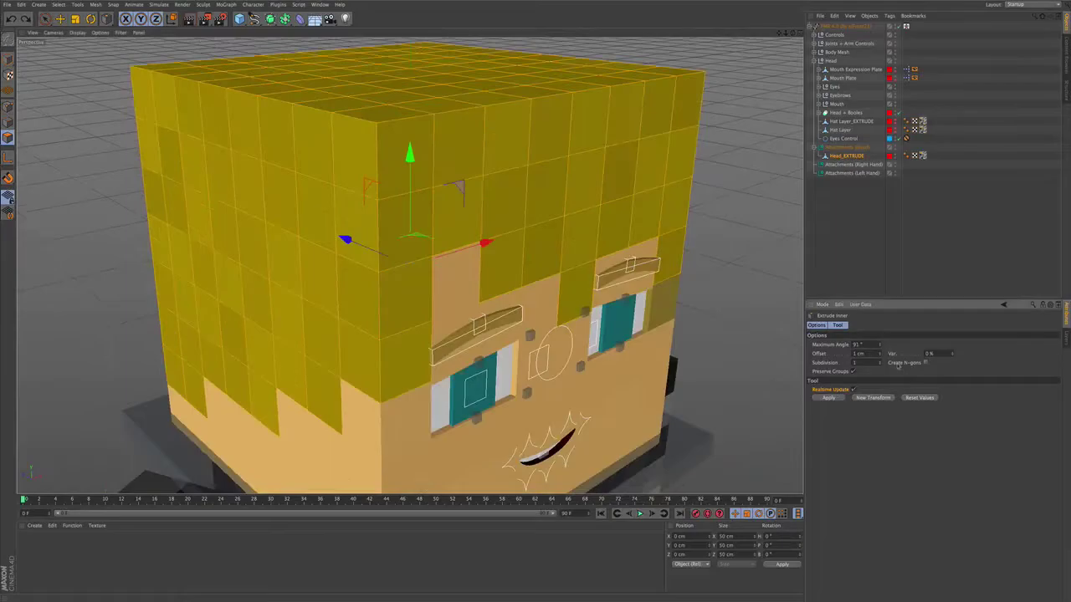
type("d")
type("91")
left_click(828, 434)
left_click_drag(509, 269, 537, 205)
Undo the extrusion and the polygon deletion, back to the hair selection on the full head mesh
key("ctrl+z")
key("ctrl+z")
key("ctrl+z")
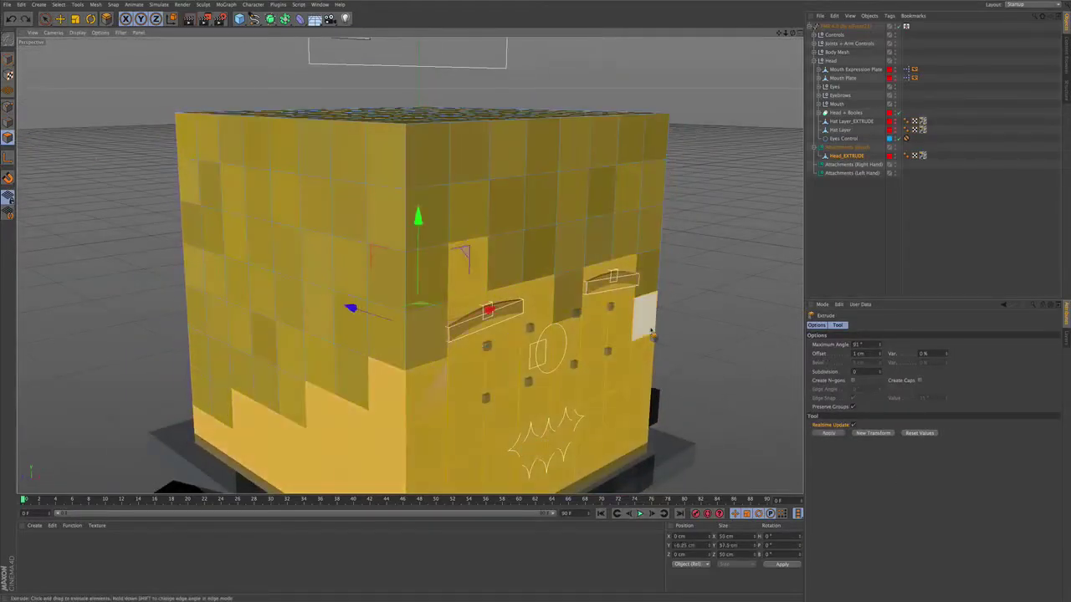
key("ctrl+z")
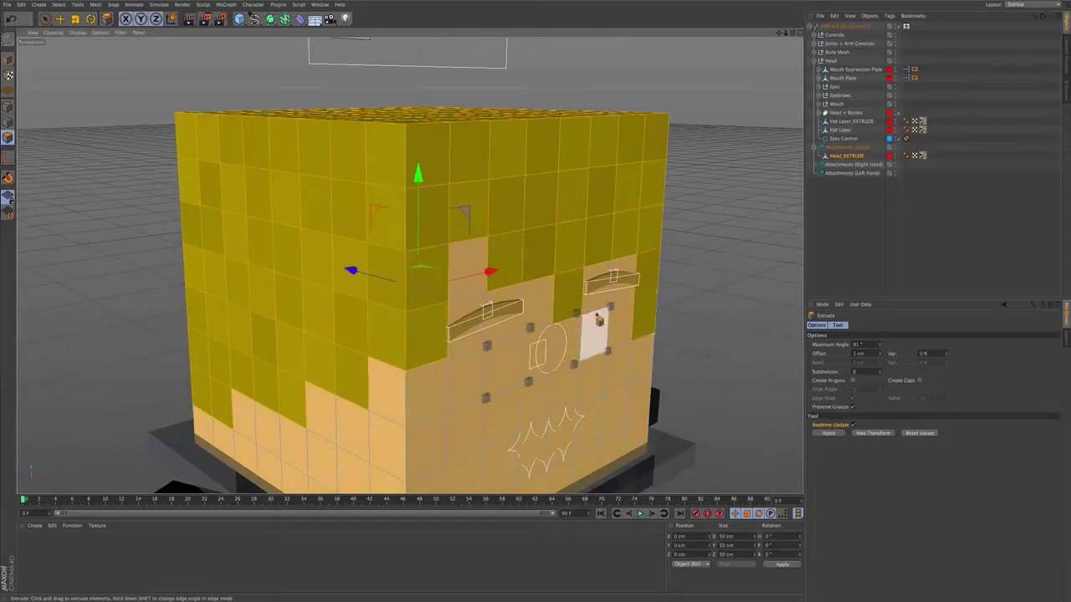
Delete the polygons outside the hair selection and extrude the remaining hair by 1 cm with a maximum angle of 91°
key("u")
key("i")
key("Delete")
key("ctrl+a")
left_click(827, 432)
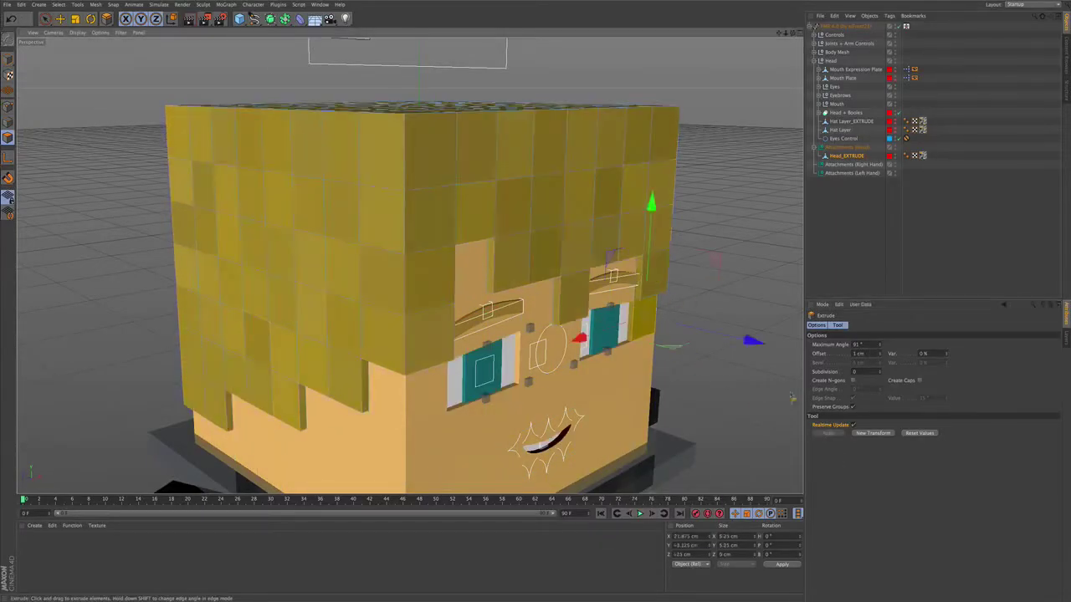
left_click(890, 436)
left_click_drag(736, 372, 647, 382)
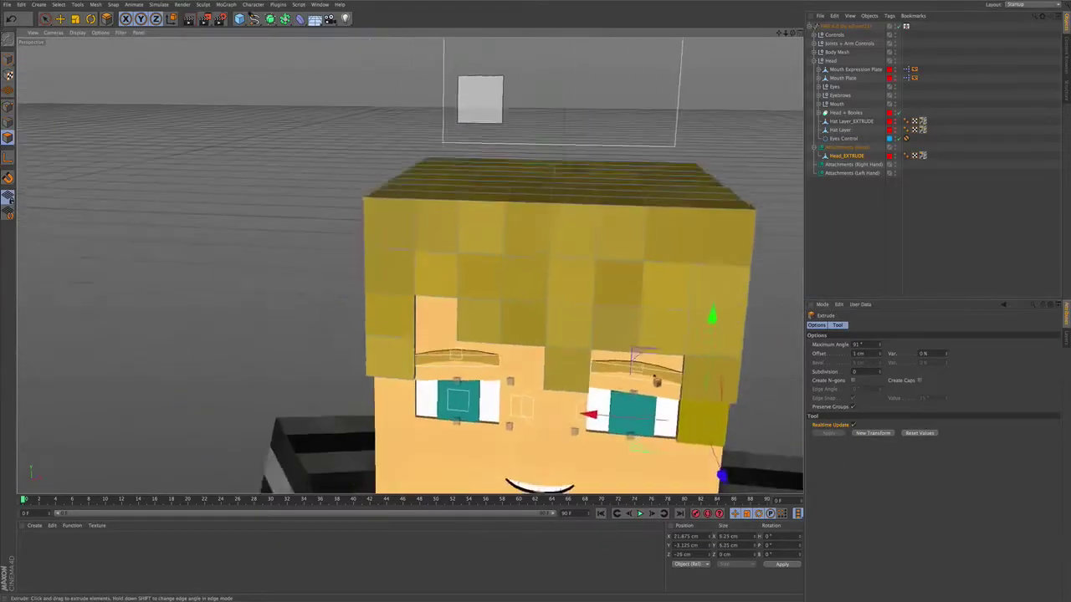
scroll(648, 383, "down", 5)
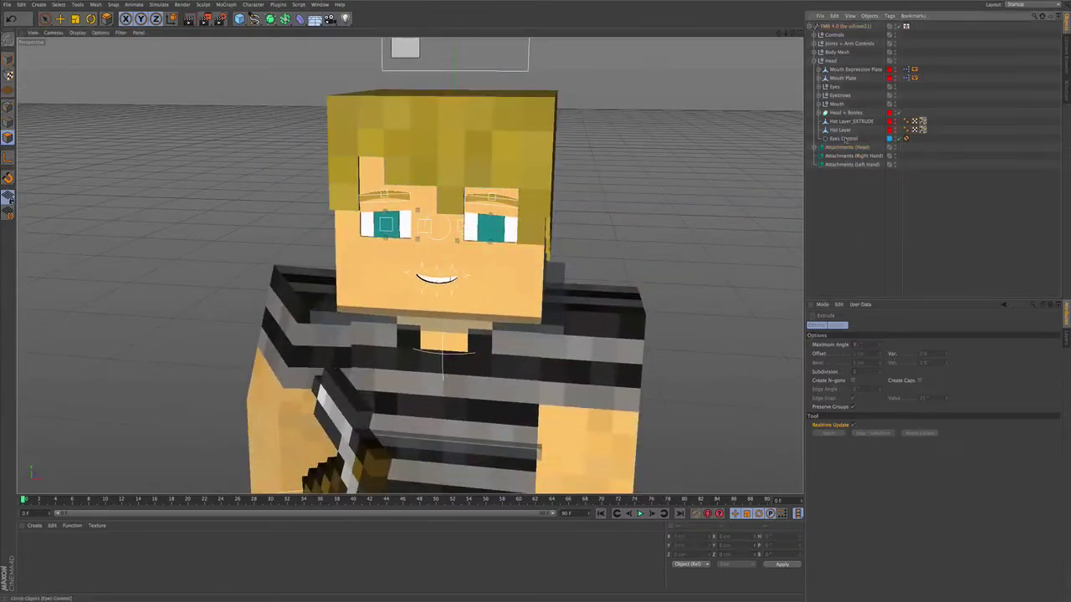
Try to bend the left arm by moving its hand control in model mode, and undo the moves
left_click_drag(585, 402, 626, 426)
left_click(8, 59)
left_click(60, 18)
left_click(656, 415)
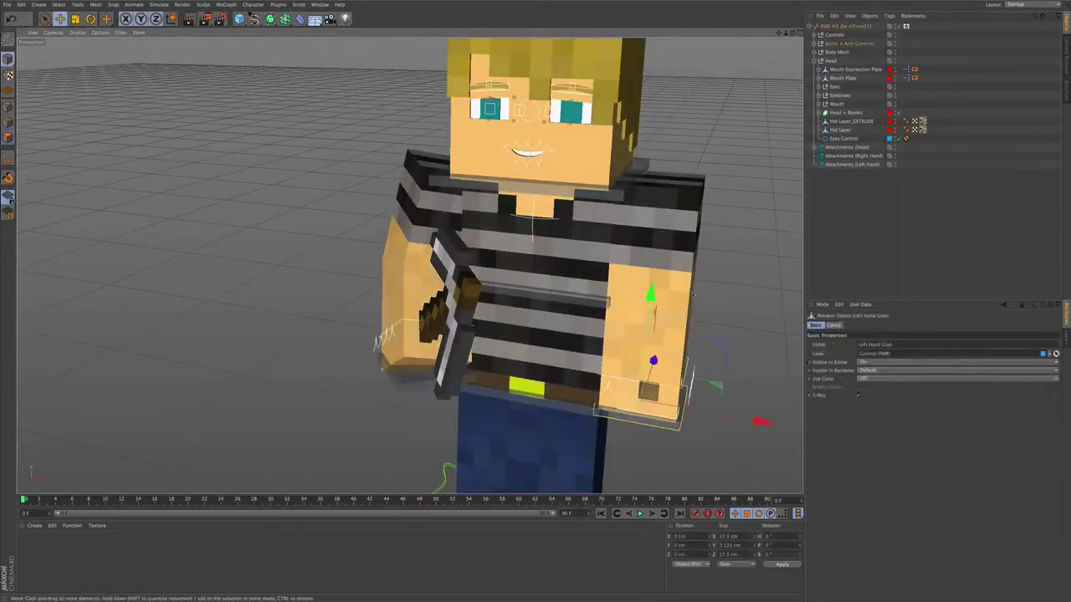
left_click_drag(652, 299, 653, 289)
left_click_drag(760, 415, 784, 419)
left_click_drag(679, 293, 680, 285)
key("ctrl+z")
key("ctrl+z")
key("ctrl+z")
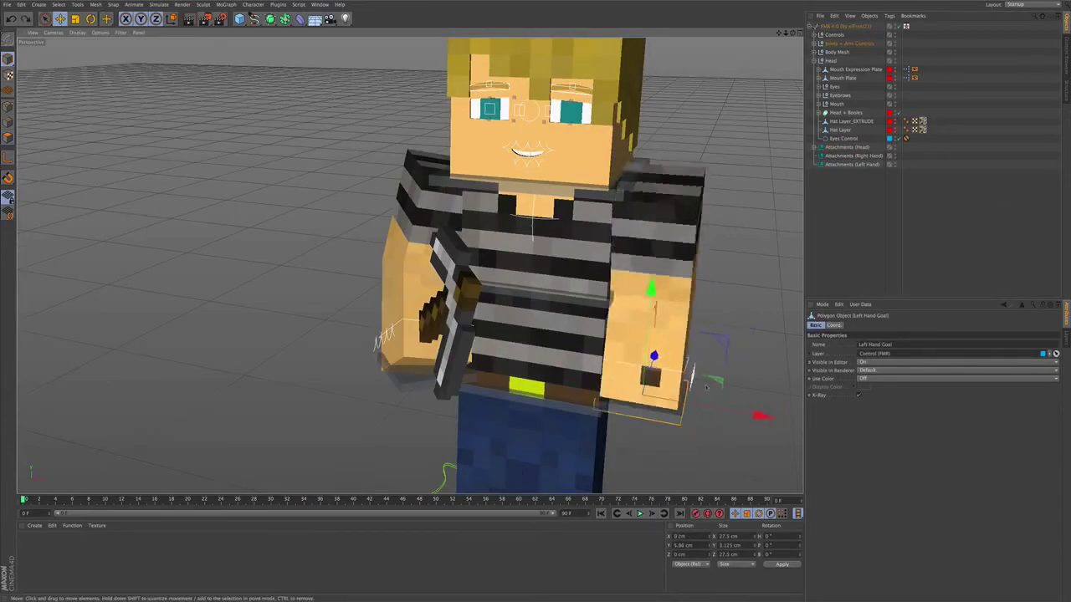
Rotate the left arm's control to a heading of -90°
left_click(845, 26)
left_click(862, 466)
left_click(672, 224)
key("r")
left_click_drag(671, 235, 528, 240)
left_click_drag(783, 537, 772, 537)
type("90")
key("Return")
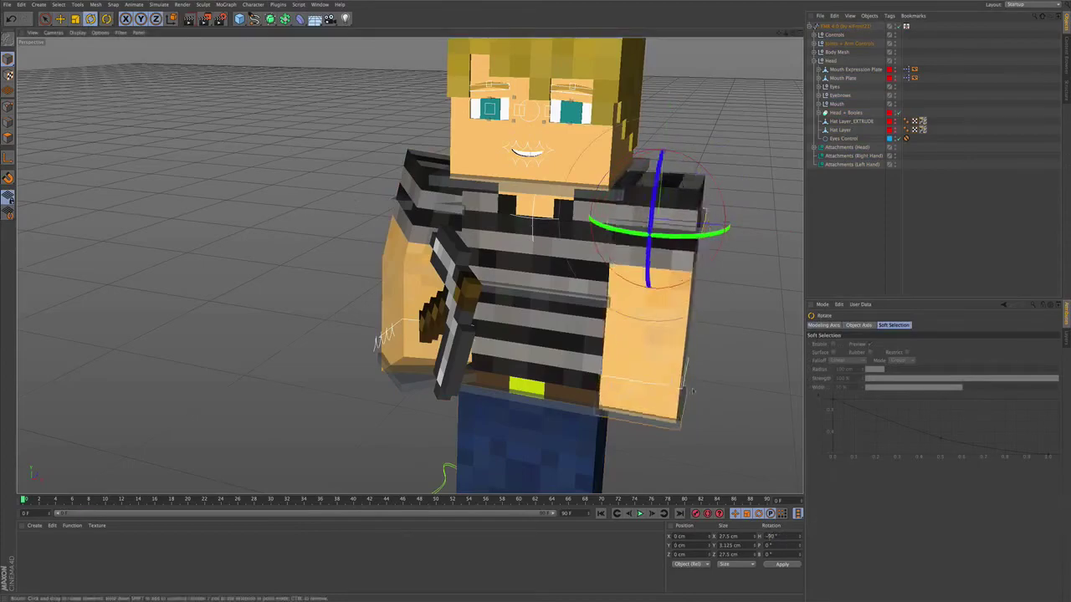
Raise the left hand control to bend the left arm at the elbow
left_click(652, 421)
key("e")
mouse_move(649, 304)
left_mouse_down()
mouse_move(651, 284)
mouse_move(650, 295)
left_mouse_up()
left_click_drag(585, 301, 644, 285)
Rotate the head control to turn and tilt the head slightly
left_click(548, 200)
key("r")
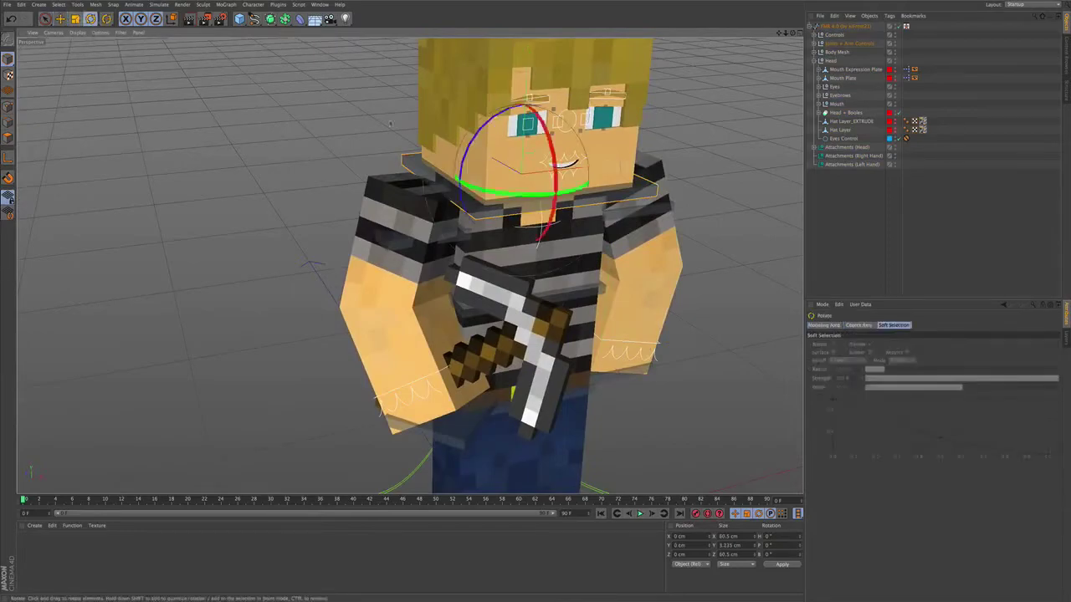
left_click_drag(555, 167, 568, 189)
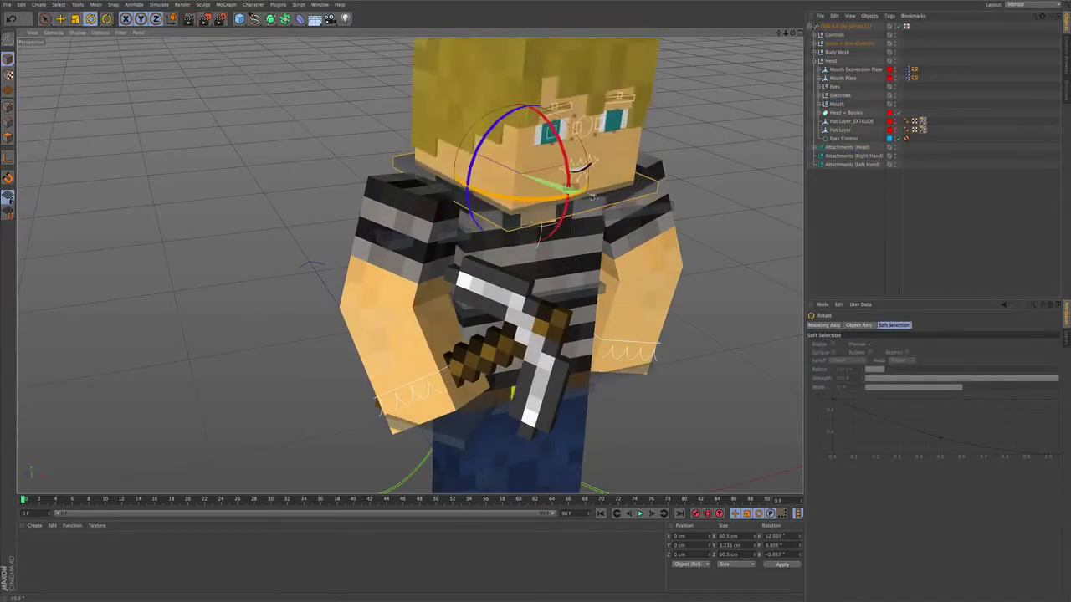
left_click_drag(615, 301, 589, 201)
scroll(590, 201, "up", 1)
scroll(590, 201, "down", 2)
Loop-select the lowest grey sleeve band on the left arm mesh in polygon mode and extrude it by 1 cm
left_click(629, 205)
left_click(8, 138)
left_click_drag(494, 289, 462, 341)
scroll(470, 282, "up", 2)
key("u")
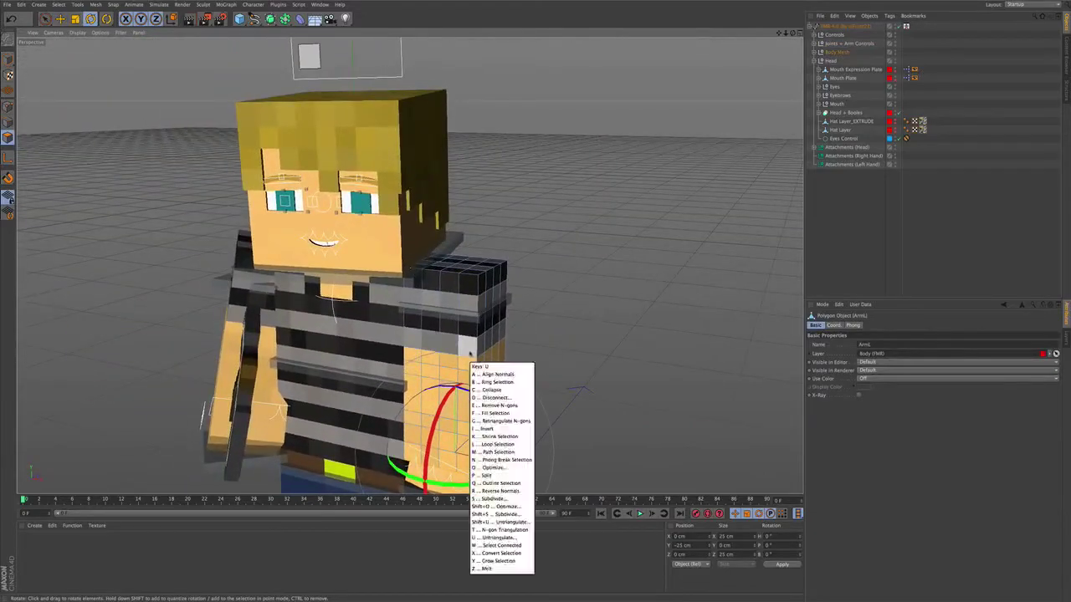
key("l")
left_click(478, 349)
key("d")
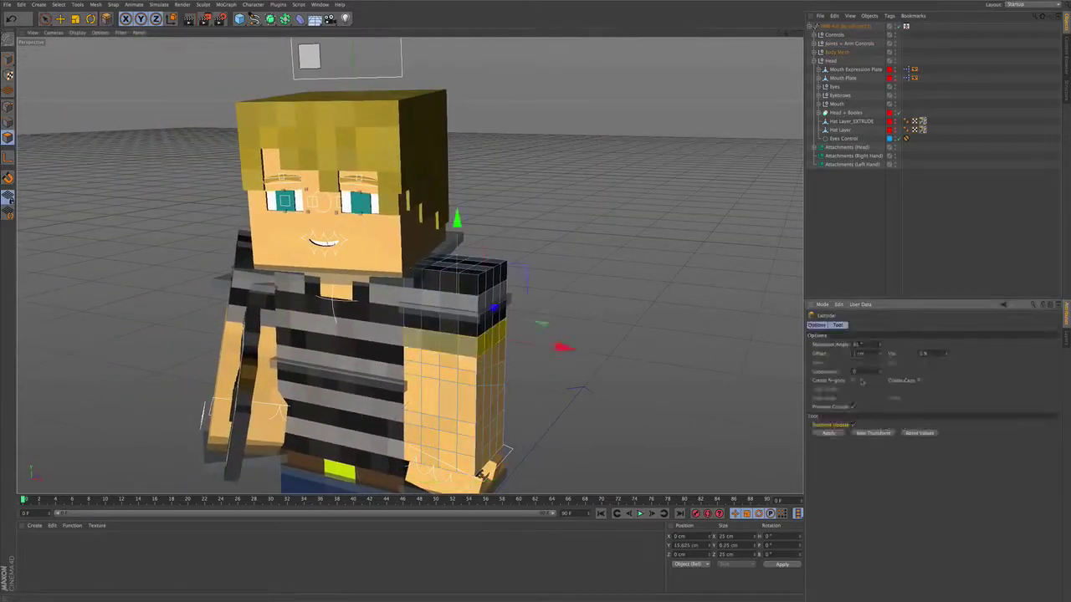
Select the left sleeve's polygons above the cuff, including the shoulder top, and extrude them by 0.5 cm
left_click_drag(477, 334, 476, 269)
key("space")
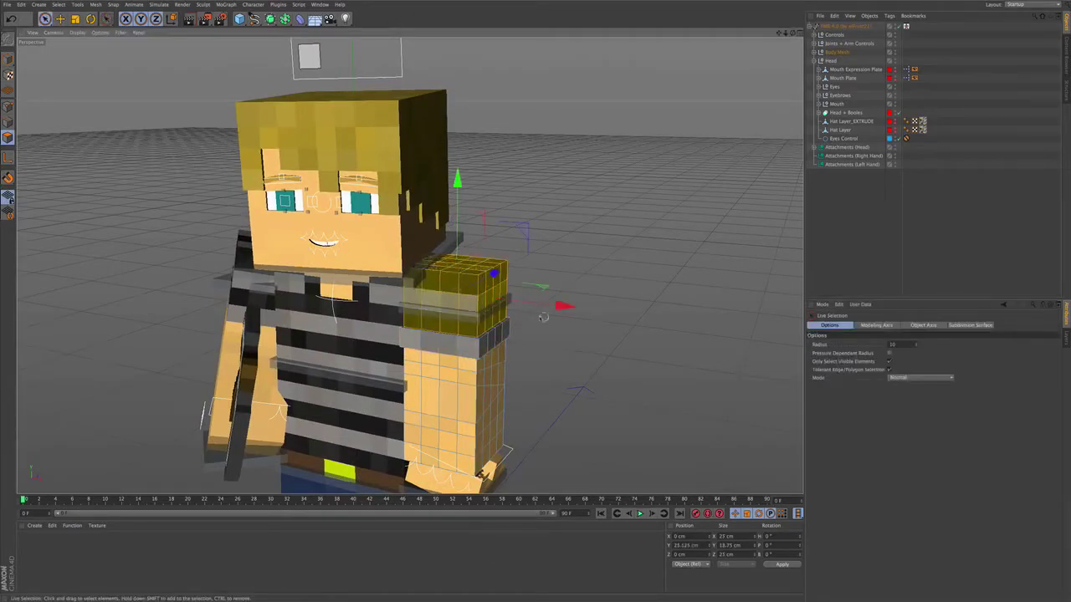
key("d")
left_click(829, 434)
Add the cuff band to the left sleeve selection and fix the extruded sleeve's joint weights in the Weights Manager
left_click_drag(462, 350, 455, 386)
key("u")
key("l")
left_click(463, 356, "shift")
left_click(252, 5)
mouse_move(262, 17)
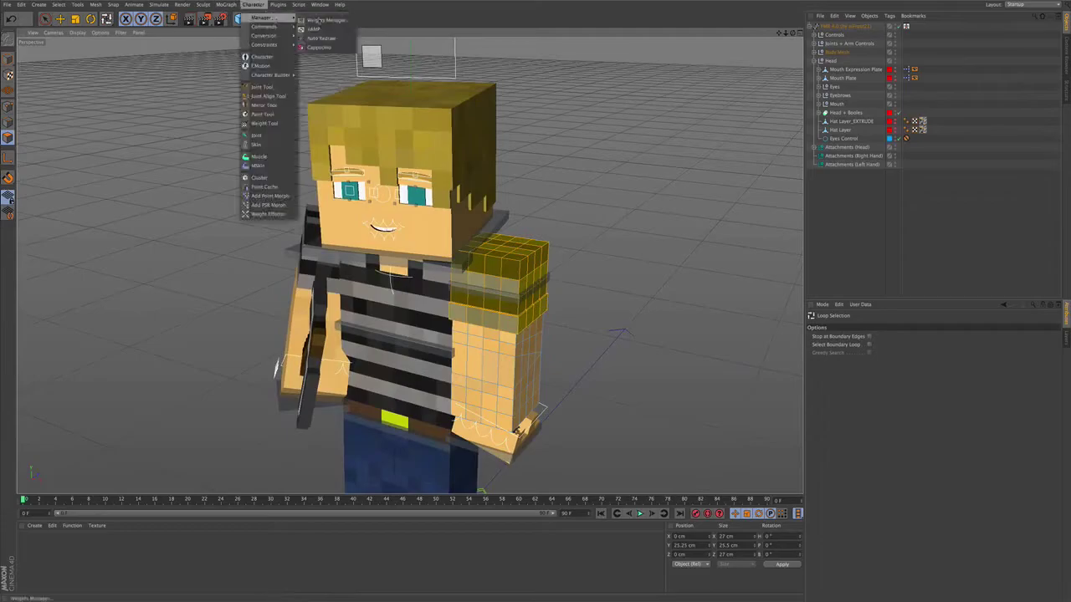
left_click(324, 19)
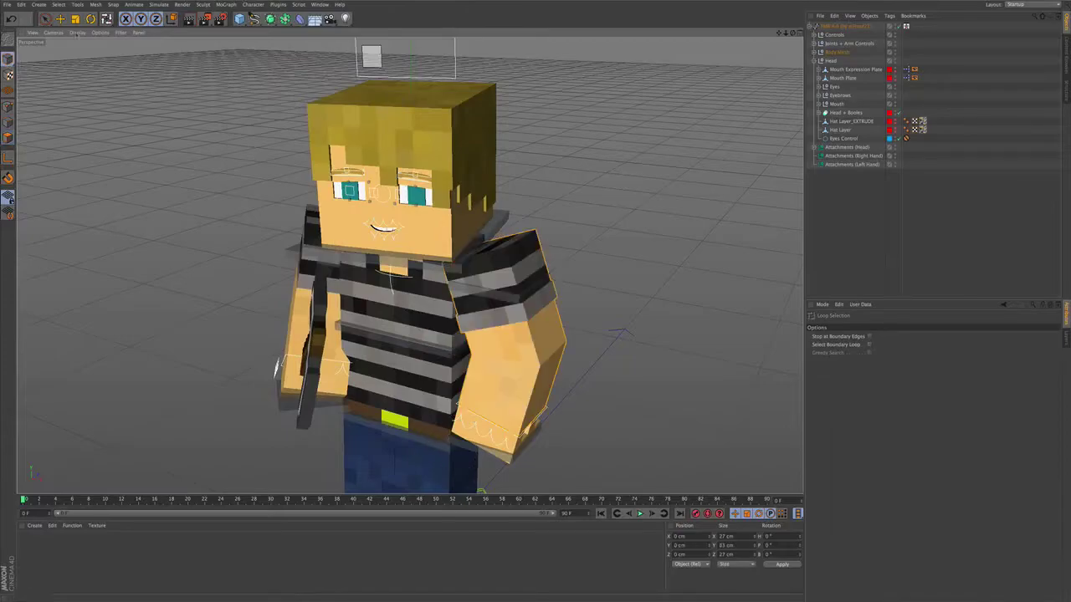
Loop-select the lowest grey sleeve band on the right arm mesh in polygon mode and extrude it by 1 cm
left_click(61, 19)
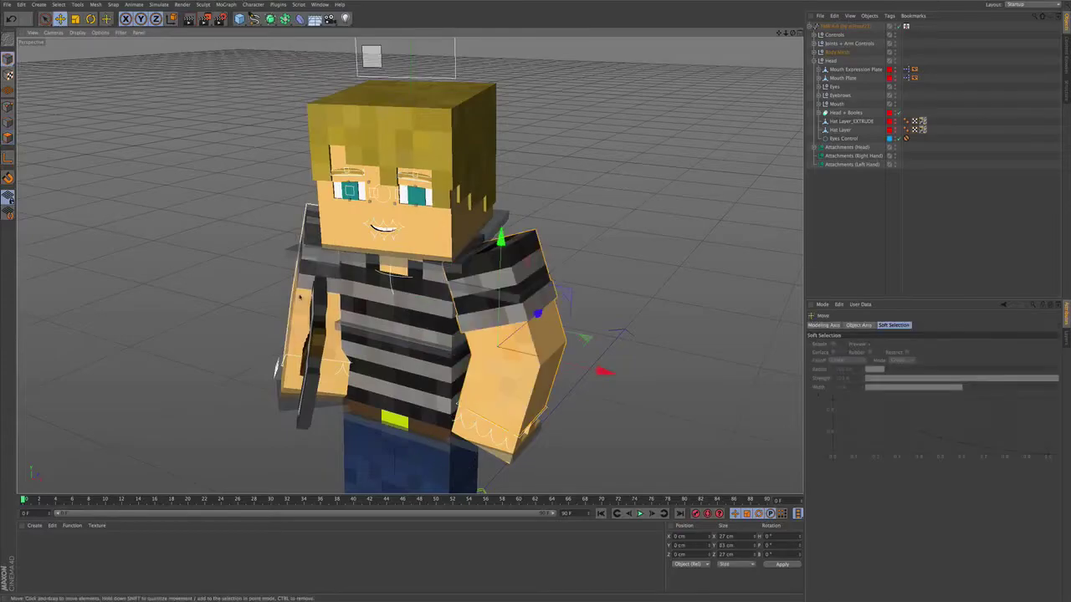
left_click(303, 305)
left_click(8, 137)
left_click_drag(226, 301, 358, 300)
key("u")
key("l")
left_click(360, 237)
key("d")
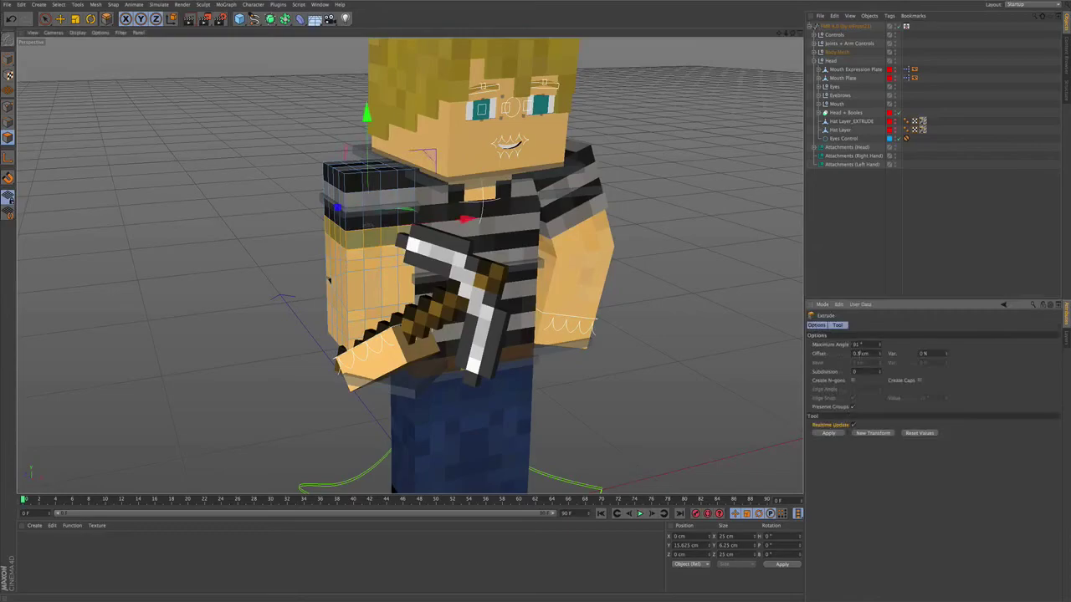
Select the right sleeve's polygons above the cuff, including the shoulder top, and extrude them by 0.5 cm
key("u")
key("l")
left_click(349, 219)
left_click(350, 201, "shift")
left_click(351, 181, "shift")
key("9")
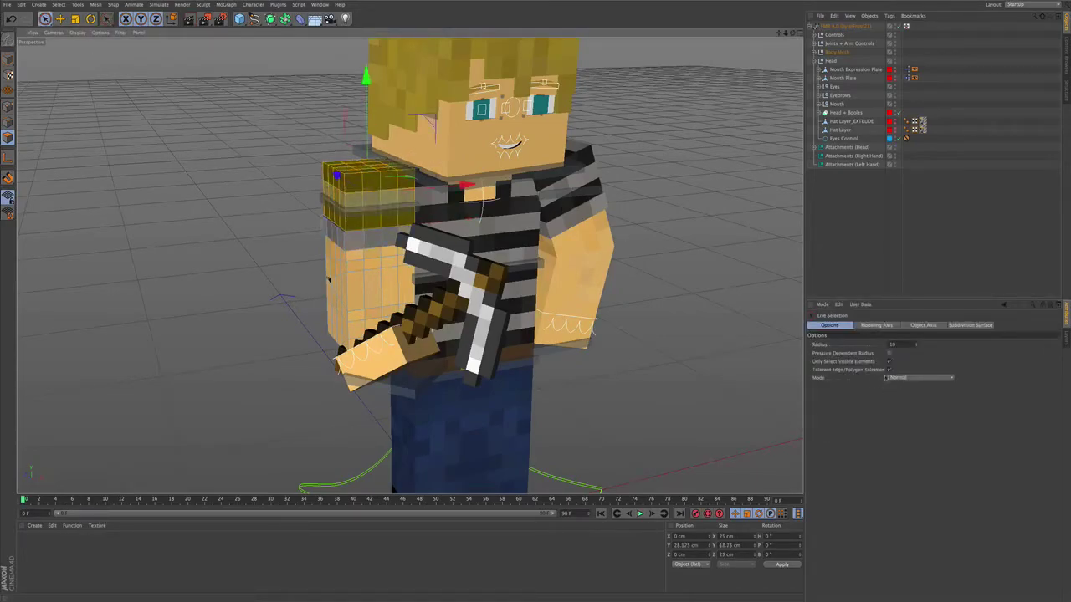
key("d")
left_click(837, 432)
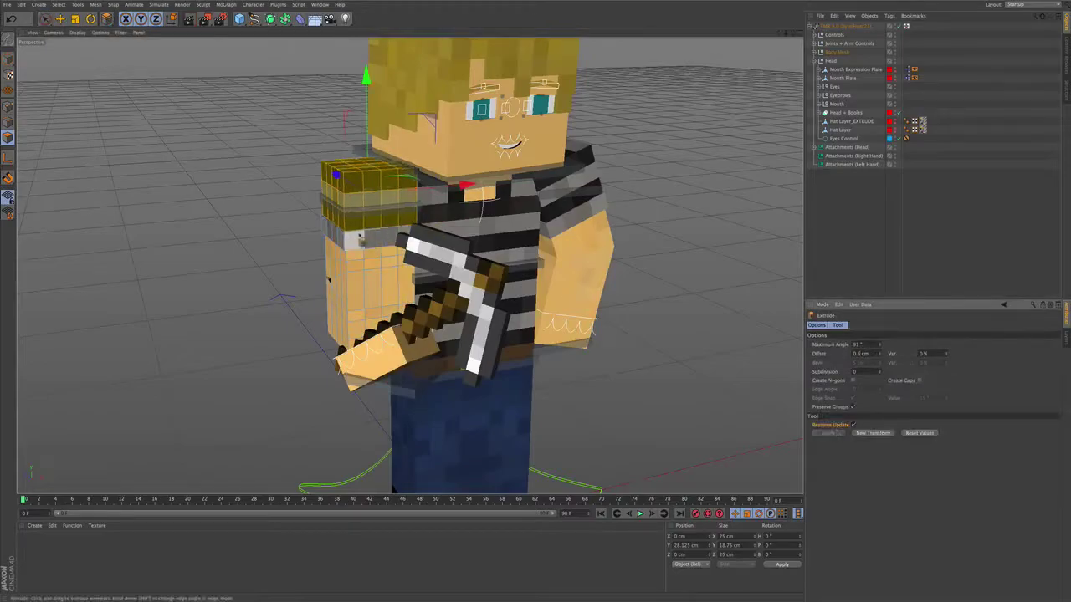
Add the cuff band to the right sleeve selection and fix the extruded sleeve's joint weights in the Weights Manager
key("u")
key("l")
left_click(344, 238, "shift")
left_click_drag(345, 264, 339, 155)
left_click(277, 5)
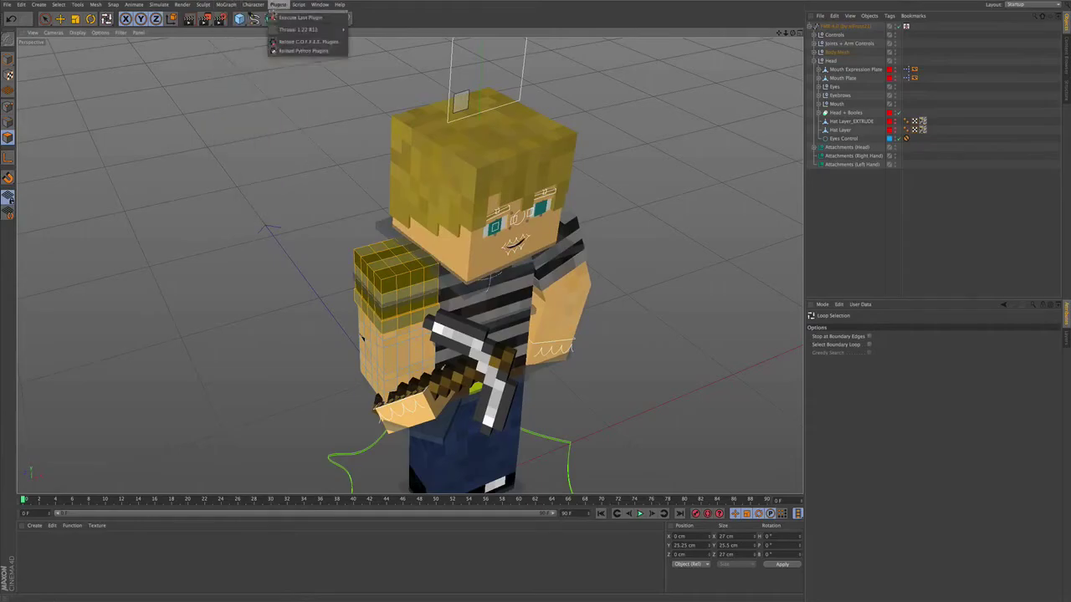
mouse_move(253, 5)
left_click(322, 18)
left_click(280, 113)
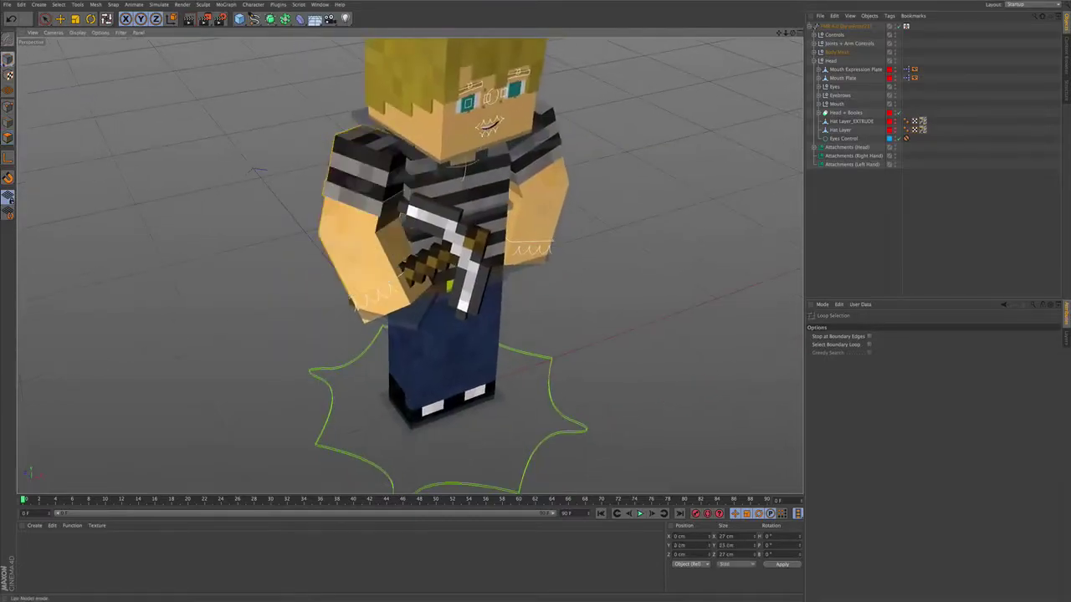
Try to raise both foot controls together to bend the knees, and undo the move
scroll(409, 265, "up", 3)
left_click_drag(342, 134, 456, 199)
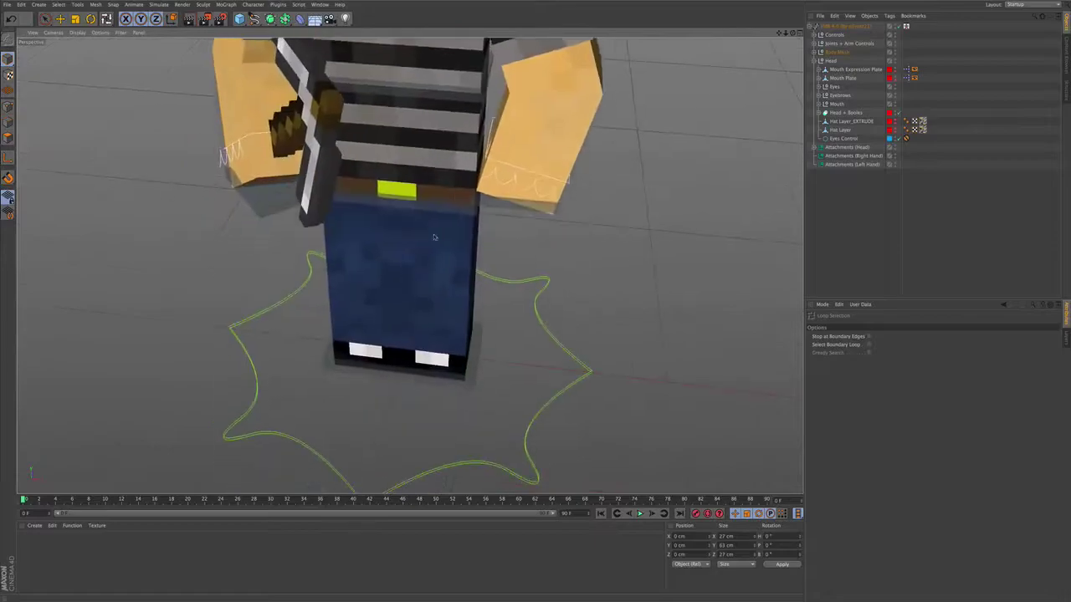
left_click(60, 18)
left_click(440, 360)
left_click(367, 352, "shift")
left_click_drag(405, 260, 405, 248)
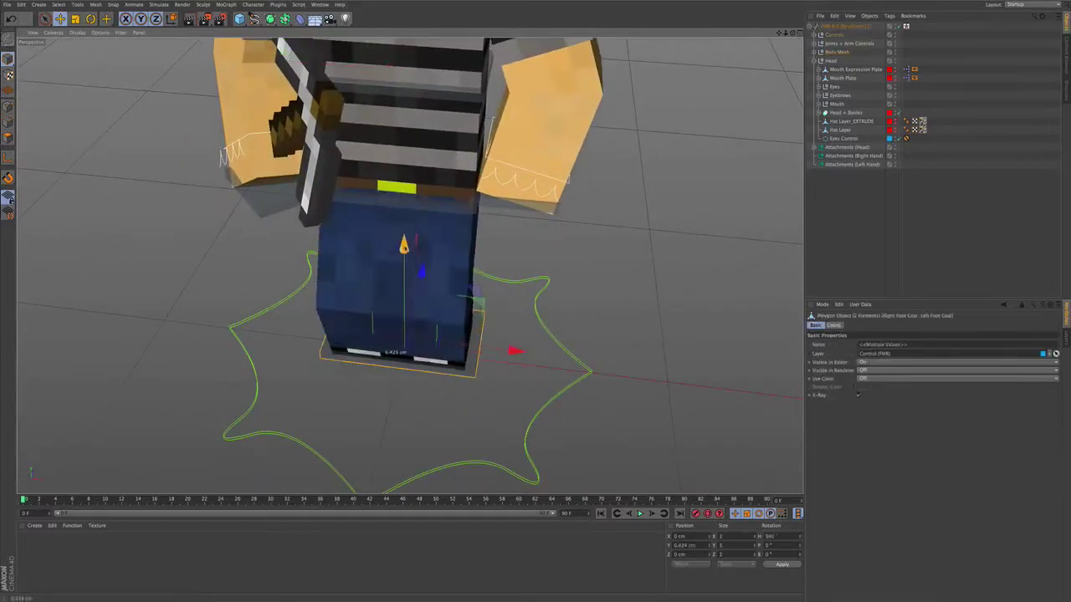
key("ctrl+z")
key("ctrl+z")
Move the foot controls sideways to spread the character's legs apart
left_click_drag(530, 365, 550, 368)
left_click(366, 355)
left_click_drag(478, 359, 411, 251)
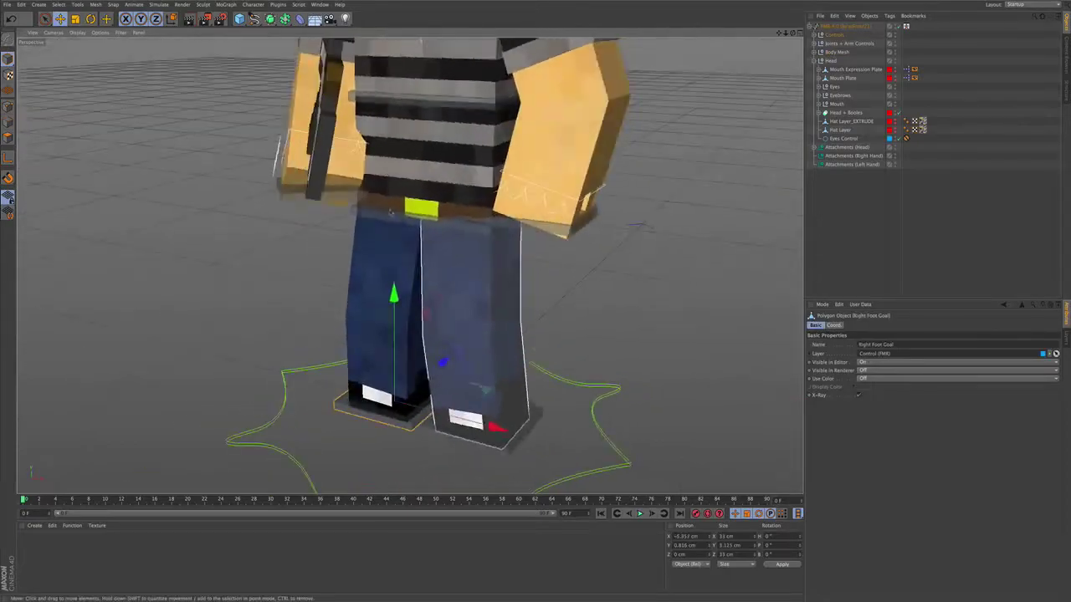
Loop-select the belt row around the body mesh in polygon mode and extrude it outward
left_click(418, 130)
left_click(8, 138)
key("u")
key("l")
left_click(422, 206)
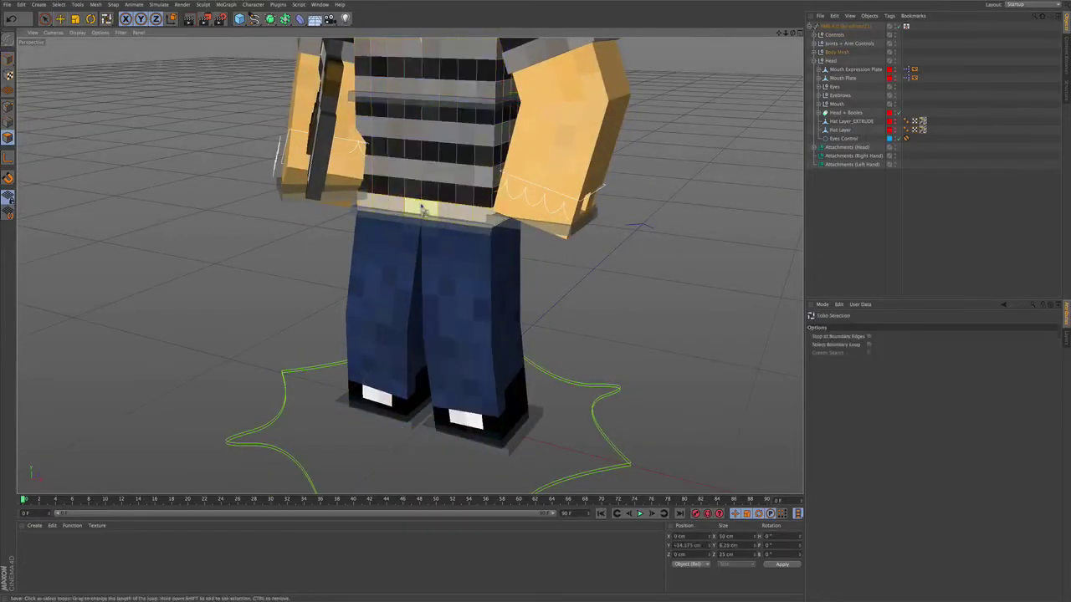
key("d")
double_click(857, 353)
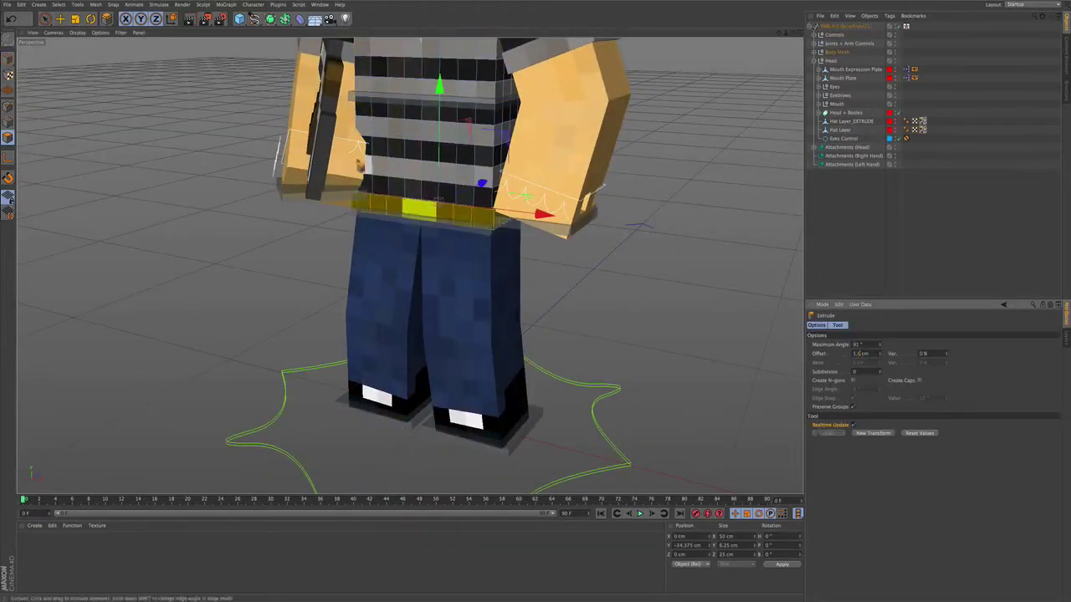
Select the yellow belt buckle polygons and extrude them by 1.5 cm
left_click(419, 211)
left_click_drag(382, 252, 410, 266)
left_click_drag(410, 266, 436, 281)
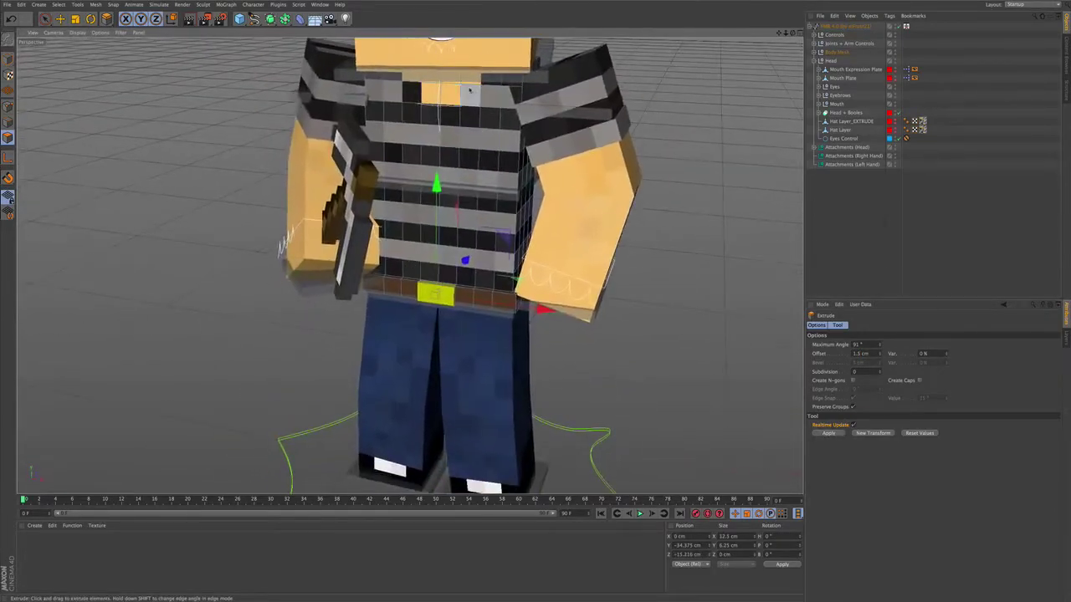
Examine the body mesh's Waist, Spine1 and Spine2 joint weights around the belt in the Weights Manager
left_click(252, 5)
left_click(321, 18)
left_click(193, 272)
left_click(191, 194)
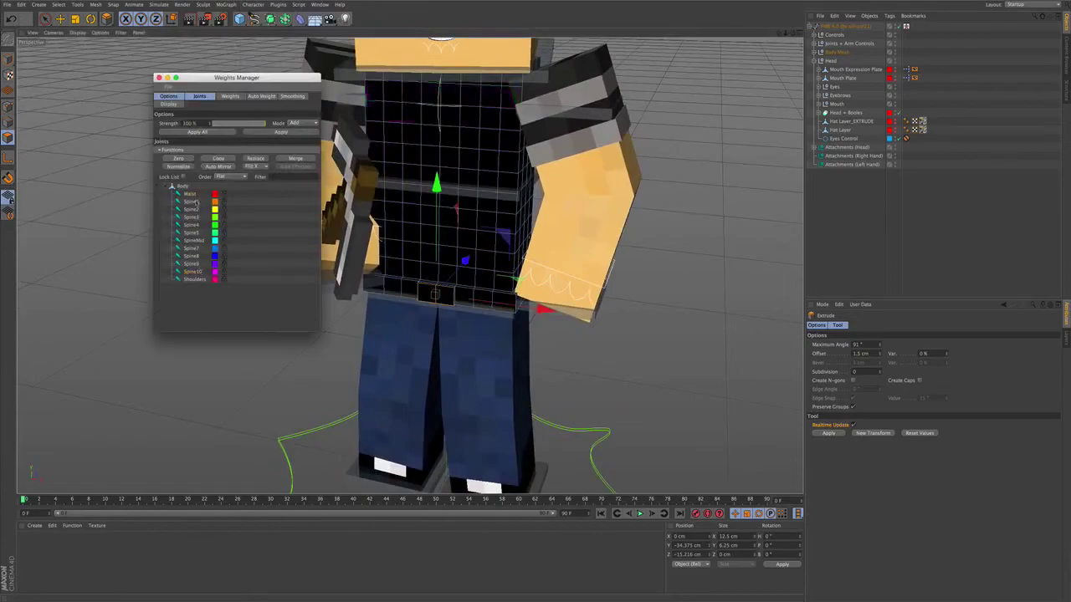
left_click(195, 202)
left_click(196, 209)
left_click(193, 202)
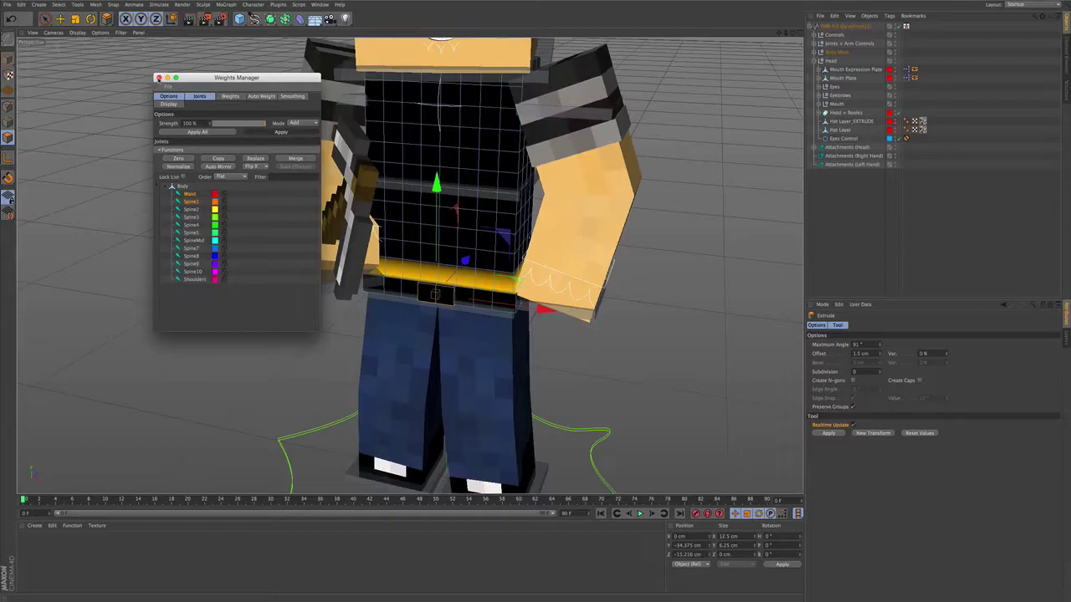
Close the Weights Manager, return to model mode and rotate the character's torso control slightly
left_click(159, 77)
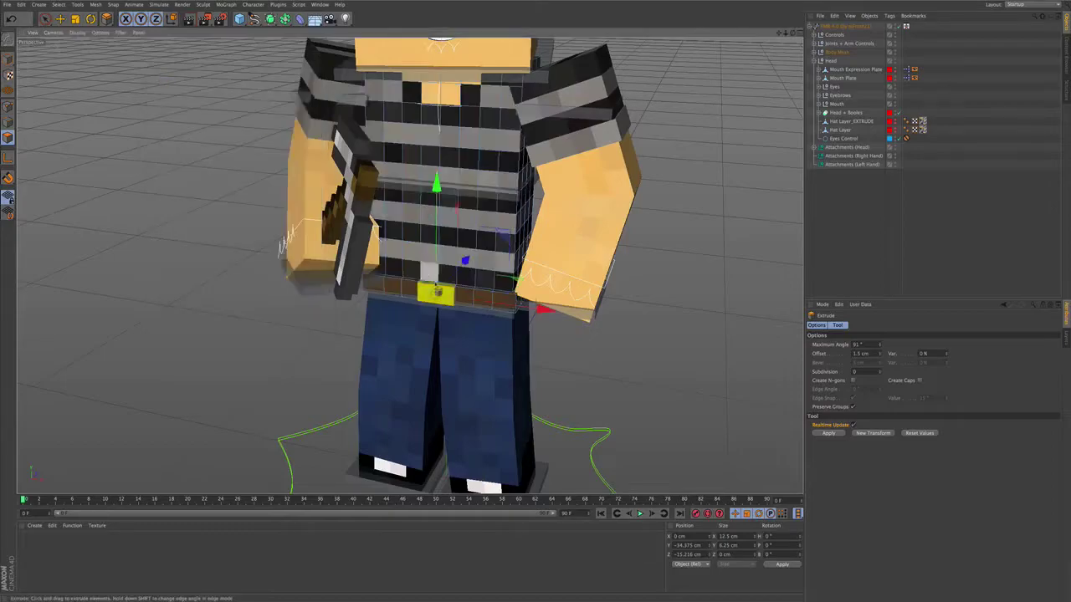
left_click(7, 60)
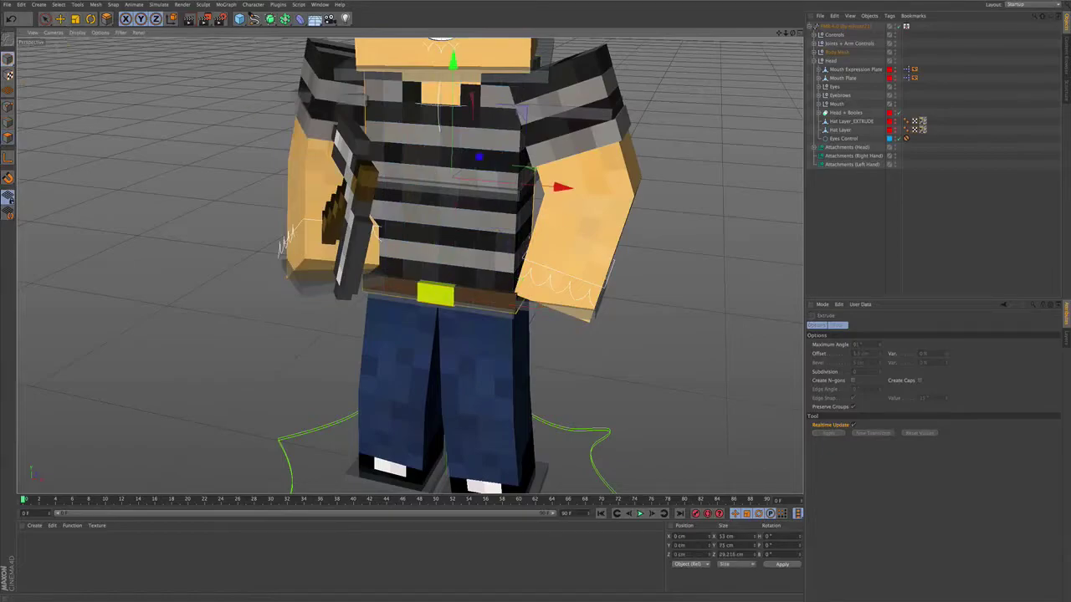
key("e")
left_click(453, 188)
key("r")
left_click_drag(434, 185, 434, 197)
Select the Neck control of the character and tilt it slightly with the Rotate tool
left_click_drag(390, 345, 393, 475, "alt")
scroll(409, 301, "up", 2)
left_click(450, 252)
mouse_move(444, 245)
left_mouse_down()
mouse_move(454, 243)
mouse_move(450, 226)
left_mouse_up()
left_click_drag(514, 227, 502, 171, "alt")
scroll(514, 227, "up", 2)
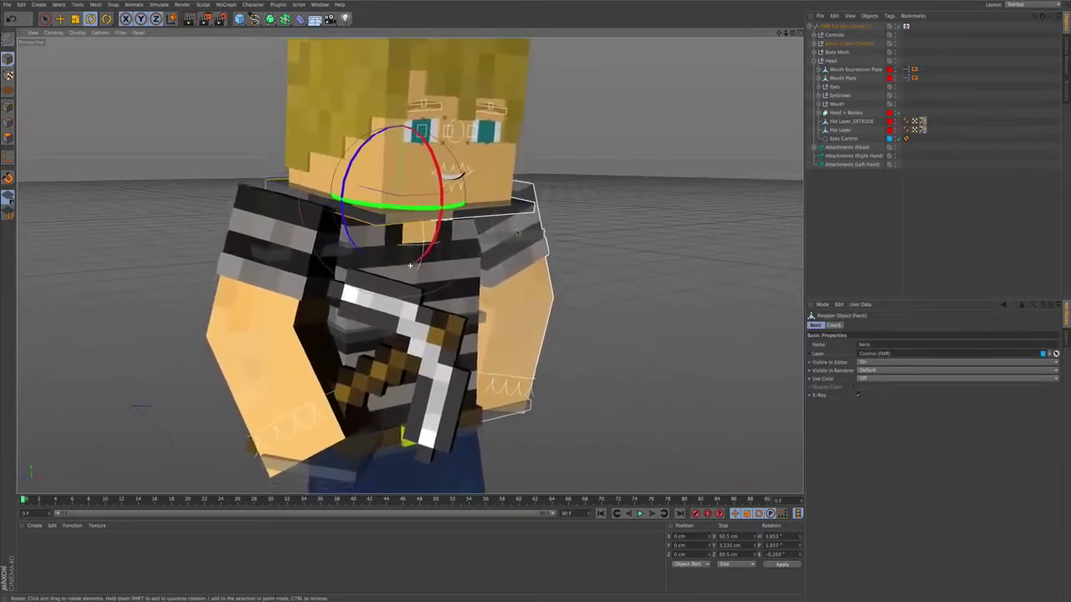
scroll(514, 227, "down", 2)
left_click_drag(515, 227, 497, 194, "alt")
Set the render output to save as MeExtruded in the Stufff folder on the Desktop
left_click(222, 19)
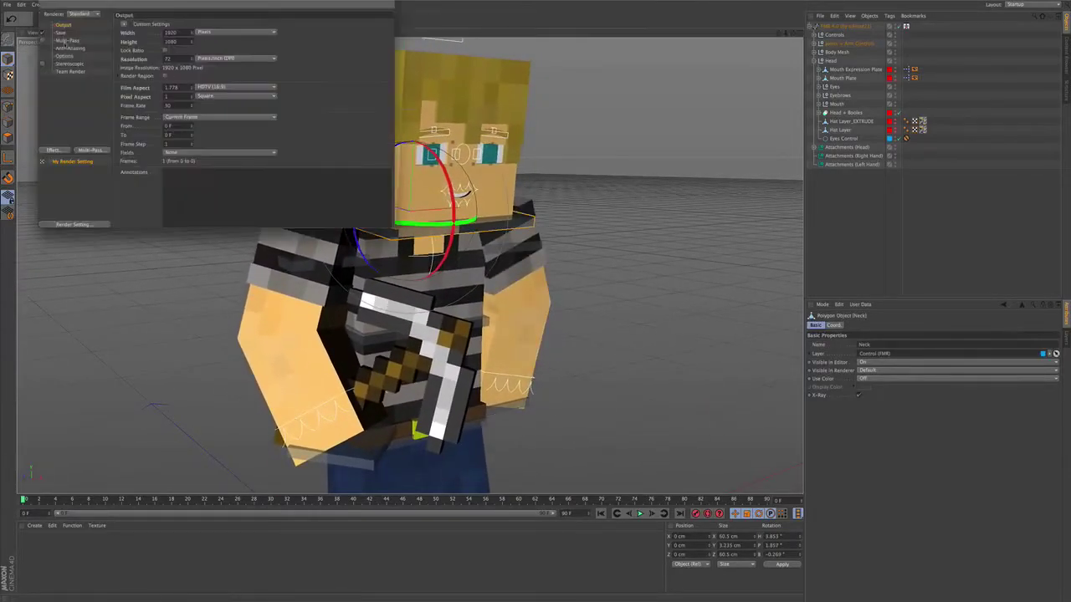
left_click(61, 32)
left_click(382, 40)
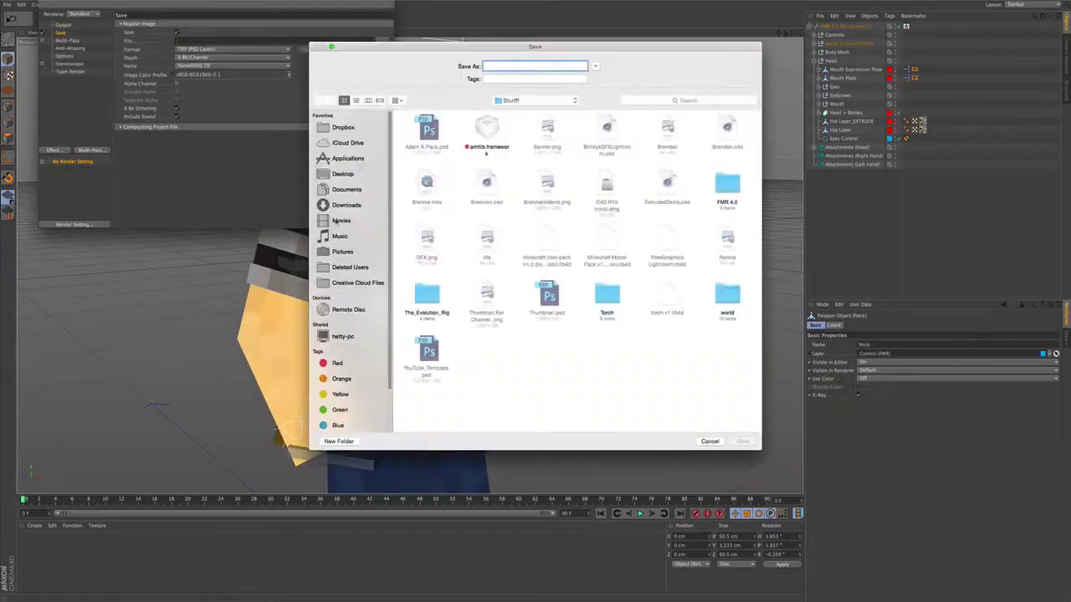
left_click(342, 174)
double_click(588, 128)
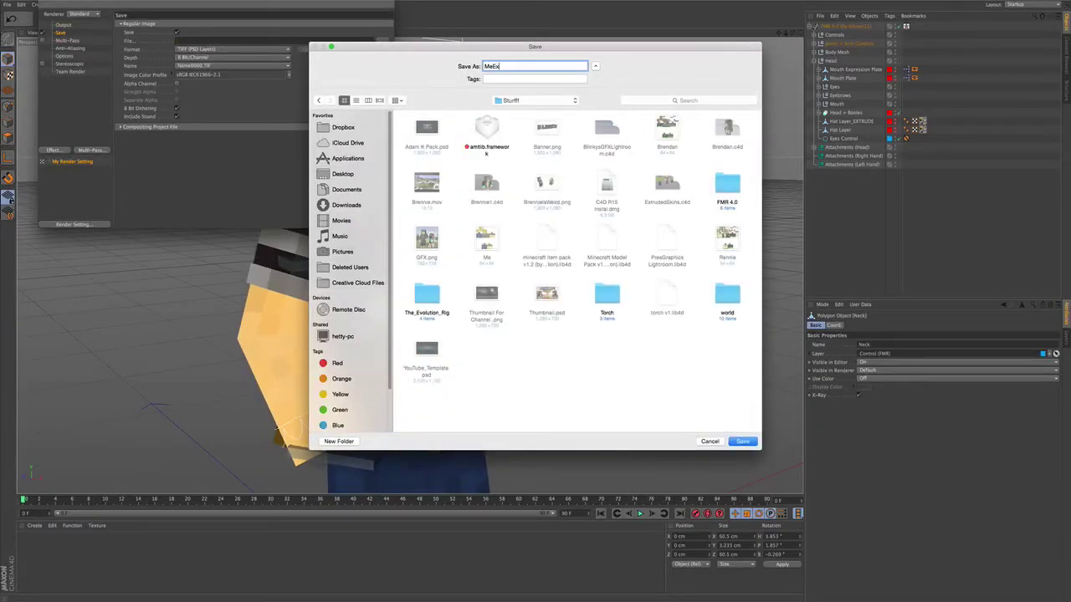
left_click(742, 442)
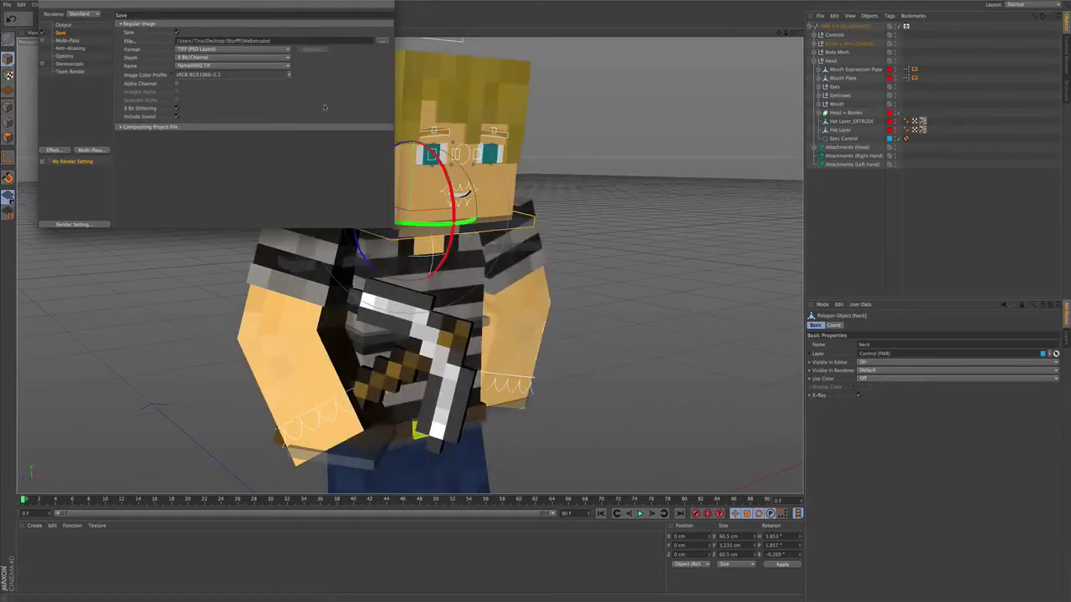
Choose the output image format in the render settings and render the character image
left_click(211, 49)
left_click(220, 138)
left_click(46, 4)
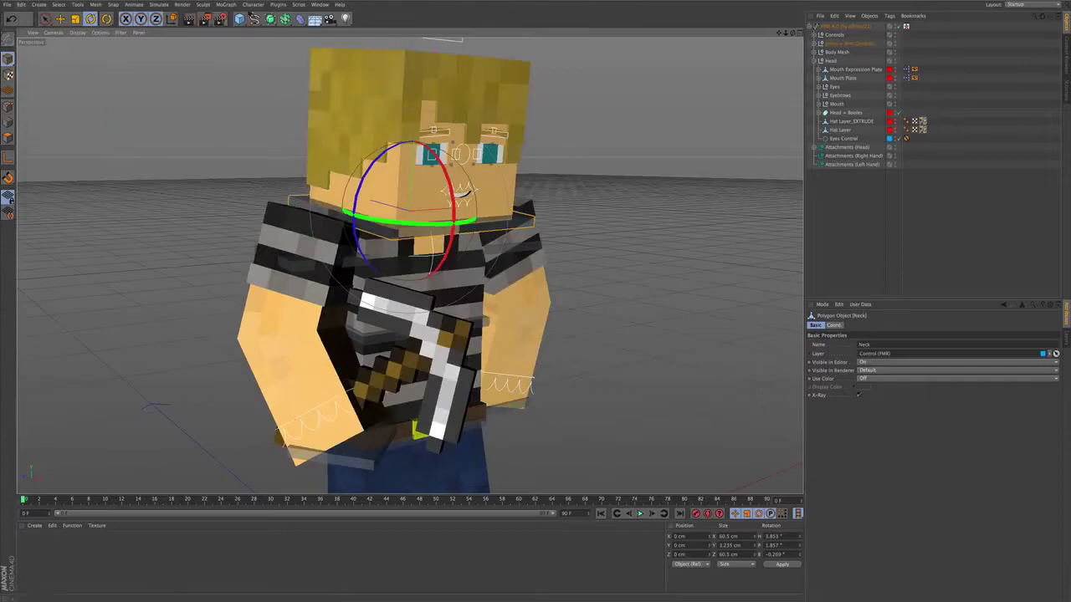
key("shift+r")
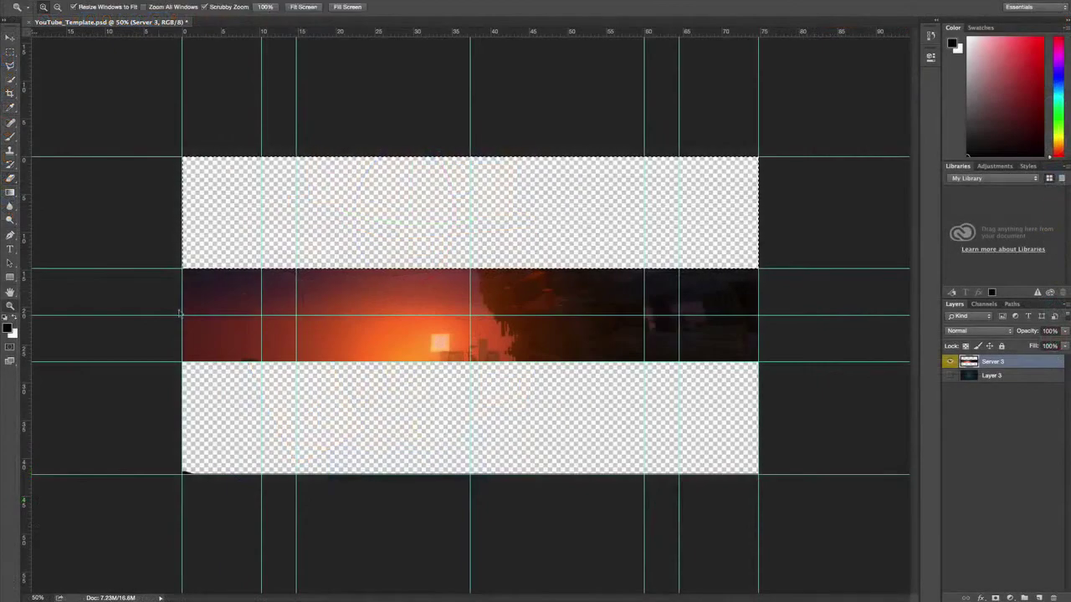
Switch to Photoshop, clear the selection on YouTube_Template.psd and place the MeExtruded render in the banner
right_click(318, 253)
left_click(322, 255)
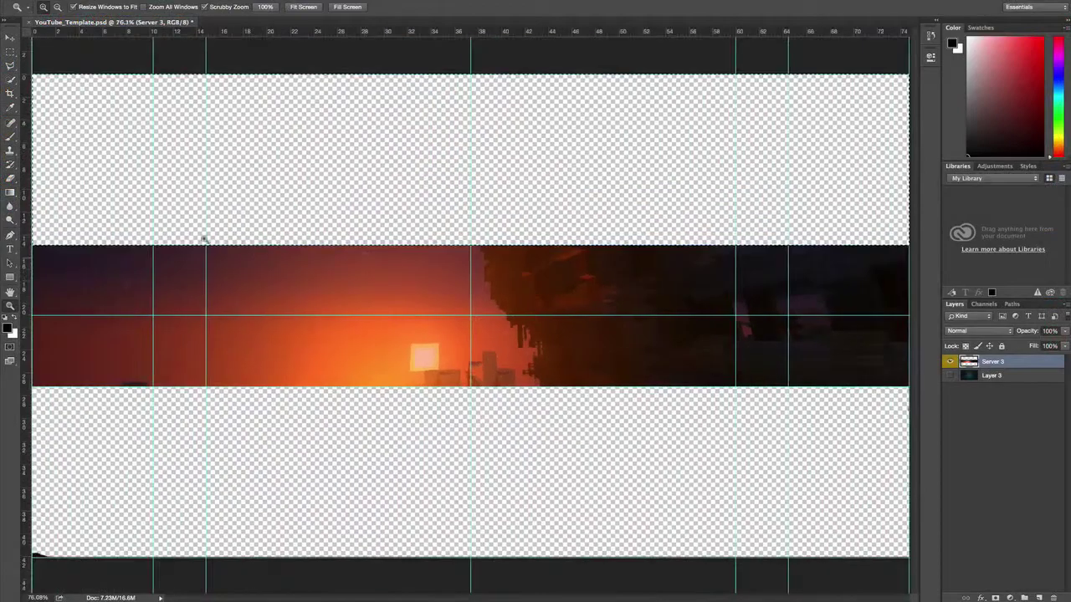
key("super+d")
left_click_drag(795, 2, 898, 116)
double_click(823, 329)
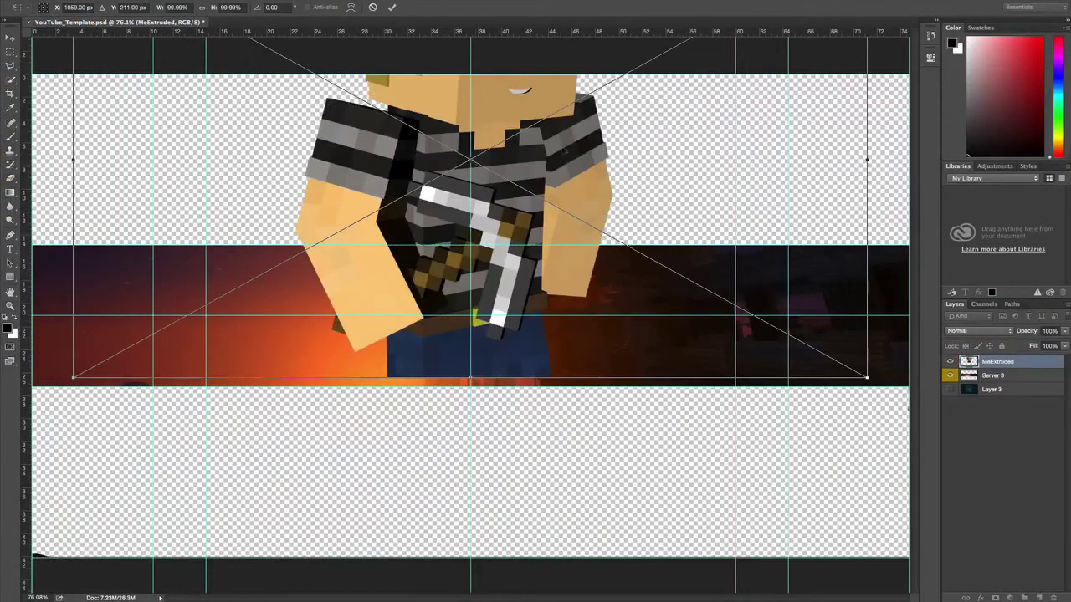
Scale the placed character to about 31.5% wide by 29.8% high and position it in the sunset strip, left of the sun
left_click_drag(864, 80, 388, 357)
left_click_drag(245, 453, 301, 320)
left_click_drag(441, 225, 379, 256)
left_click_drag(318, 317, 298, 318)
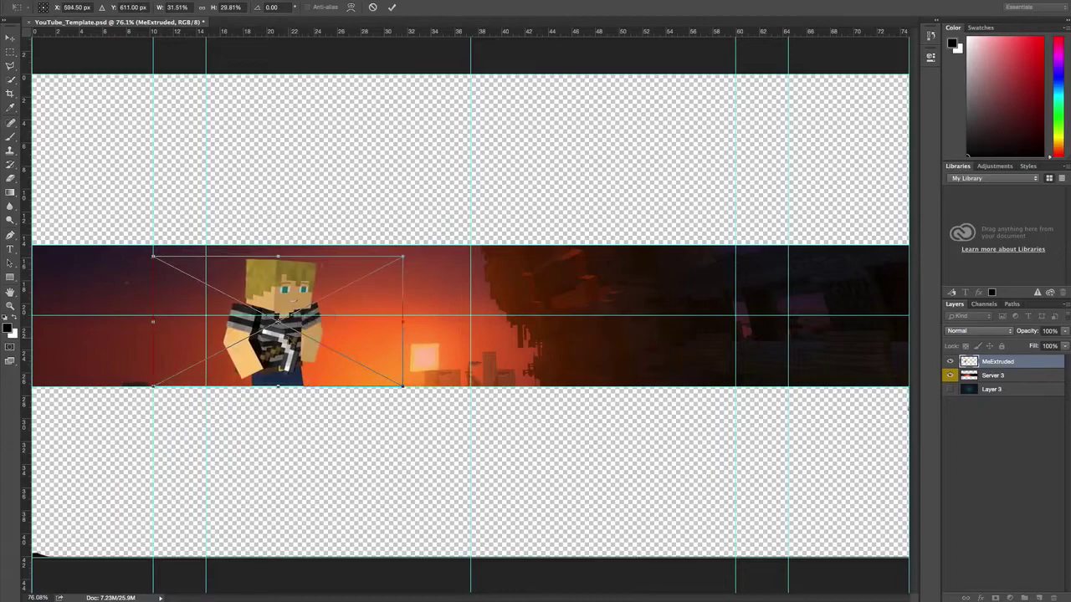
key("Return")
Add an Outer Glow effect to the MeExtruded layer and give it a blue colour
double_click(1021, 365)
left_click(647, 302)
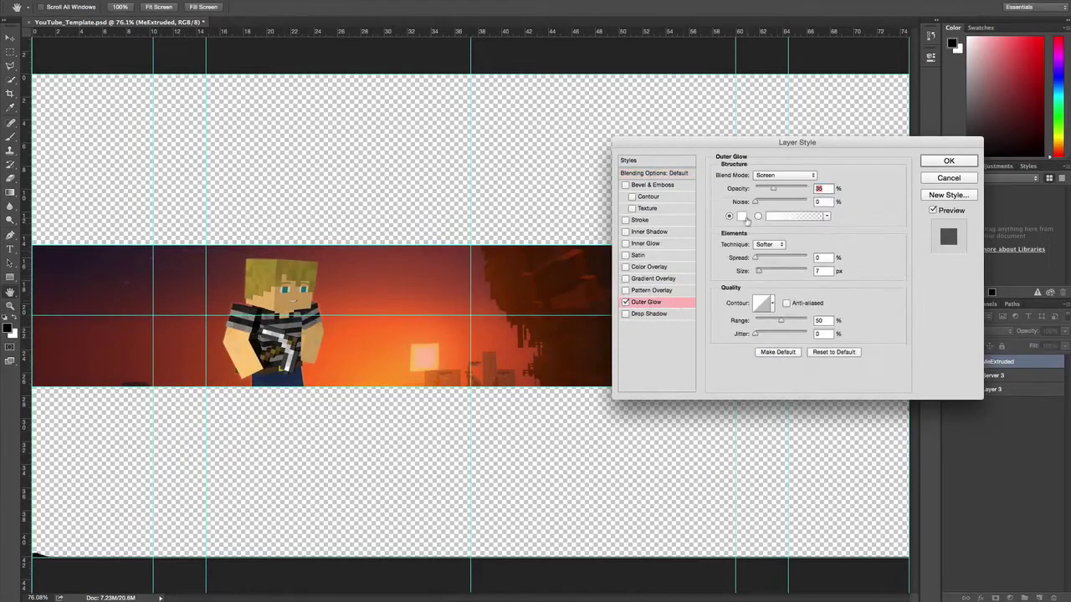
left_click(741, 217)
left_click(659, 308)
left_click(604, 287)
left_click(760, 243)
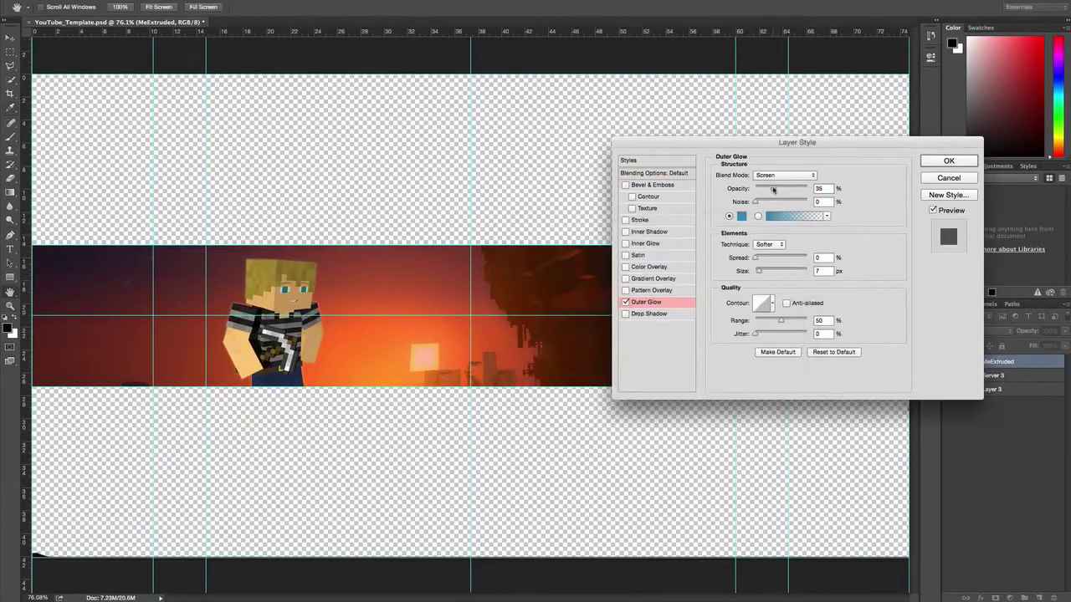
Set the character's outer glow to 57% opacity and a size of 128 px
mouse_move(756, 257)
left_mouse_down()
mouse_move(766, 273)
mouse_move(760, 259)
mouse_move(784, 271)
mouse_move(760, 259)
left_mouse_up()
mouse_move(777, 190)
left_mouse_down()
mouse_move(799, 190)
mouse_move(785, 191)
left_mouse_up()
left_click_drag(763, 260, 758, 261)
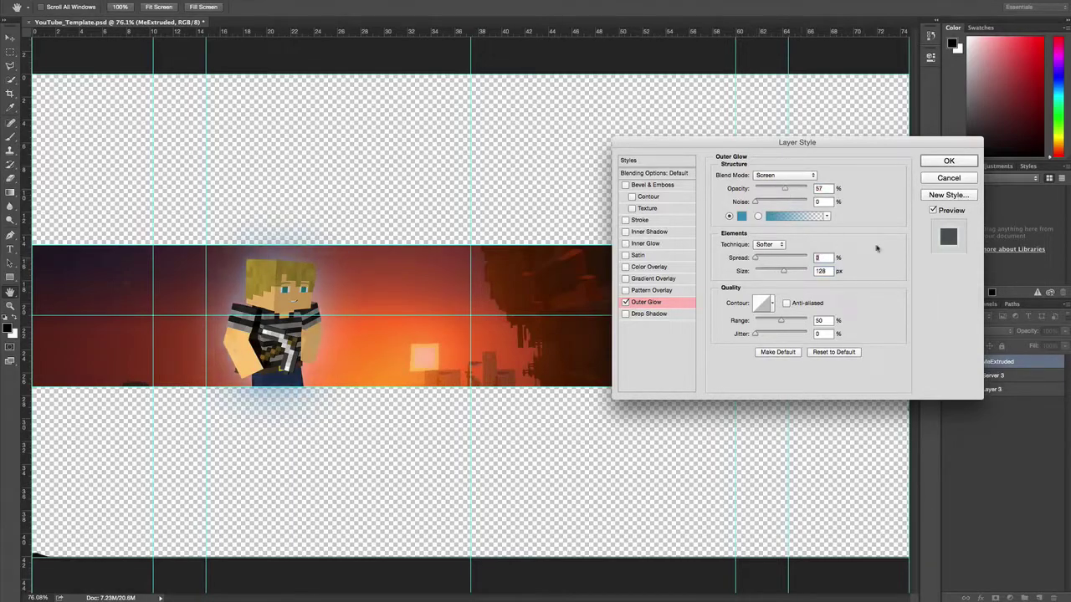
key("Return")
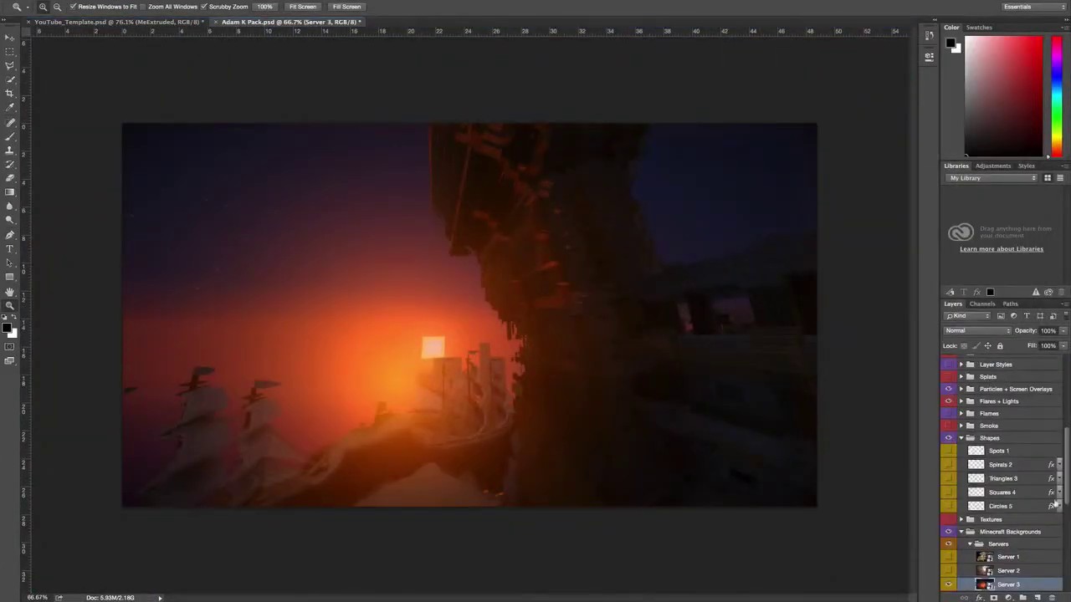
In Adam K Pack.psd, hide the Server 3 background, collapse Minecraft Backgrounds and enable the AdamKsummer colour correction group
left_click(948, 557)
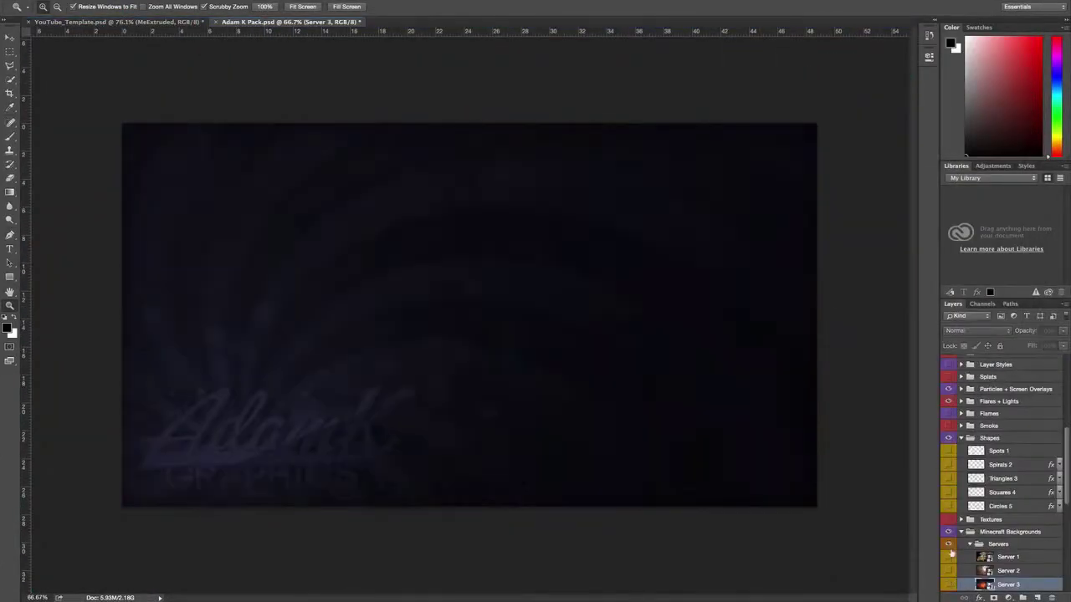
left_click(962, 533)
scroll(962, 413, "up", 6)
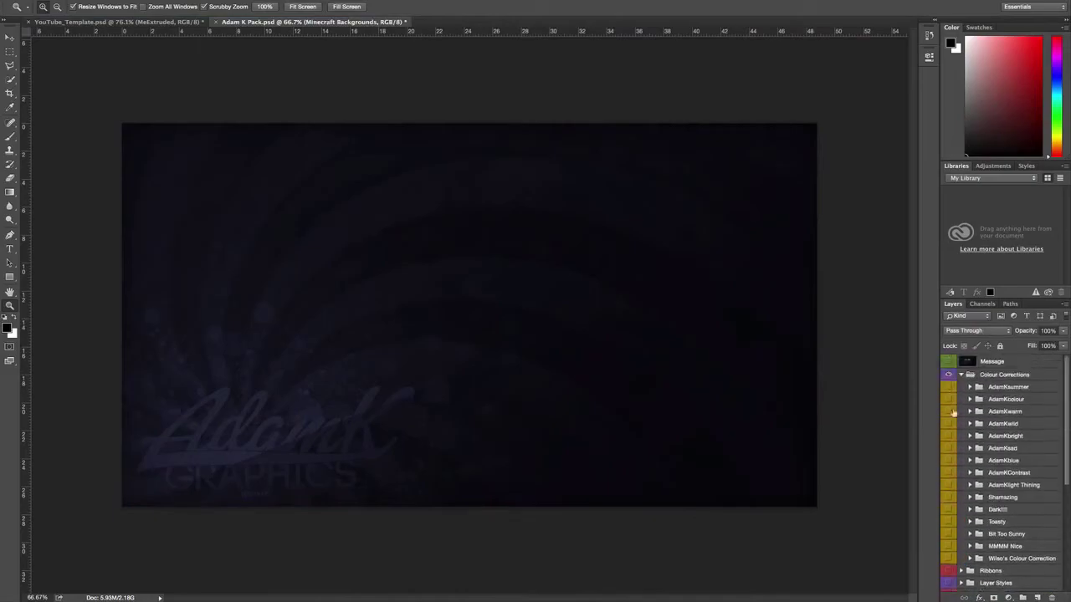
left_click(1031, 388)
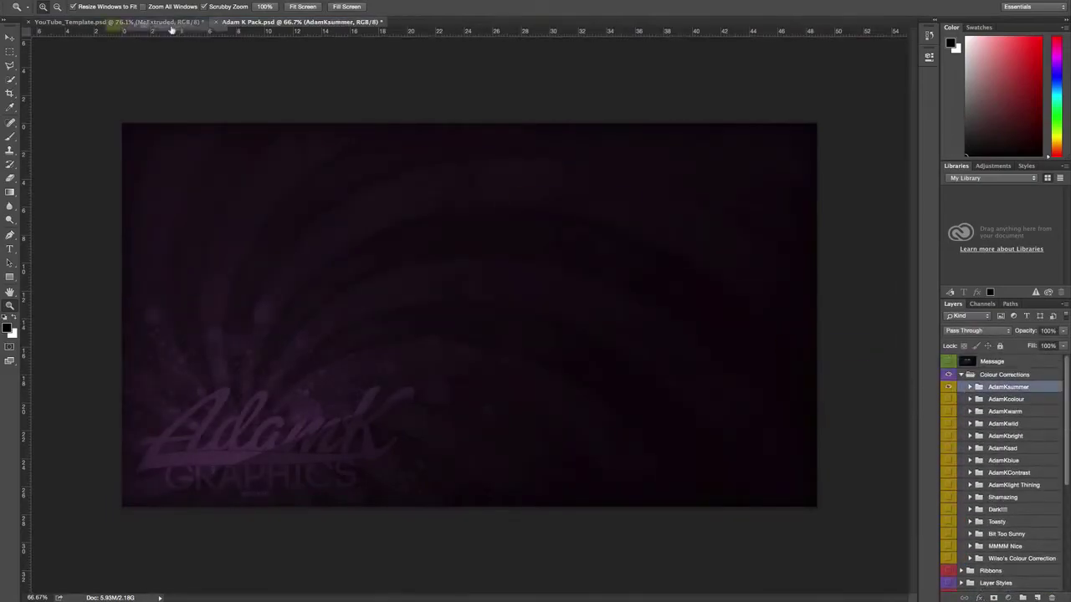
Duplicate the AdamKsummer group into YouTube_Template.psd and move the collapsed group below the MeExtruded layer
left_click(117, 21)
left_click(243, 22)
right_click(1013, 388)
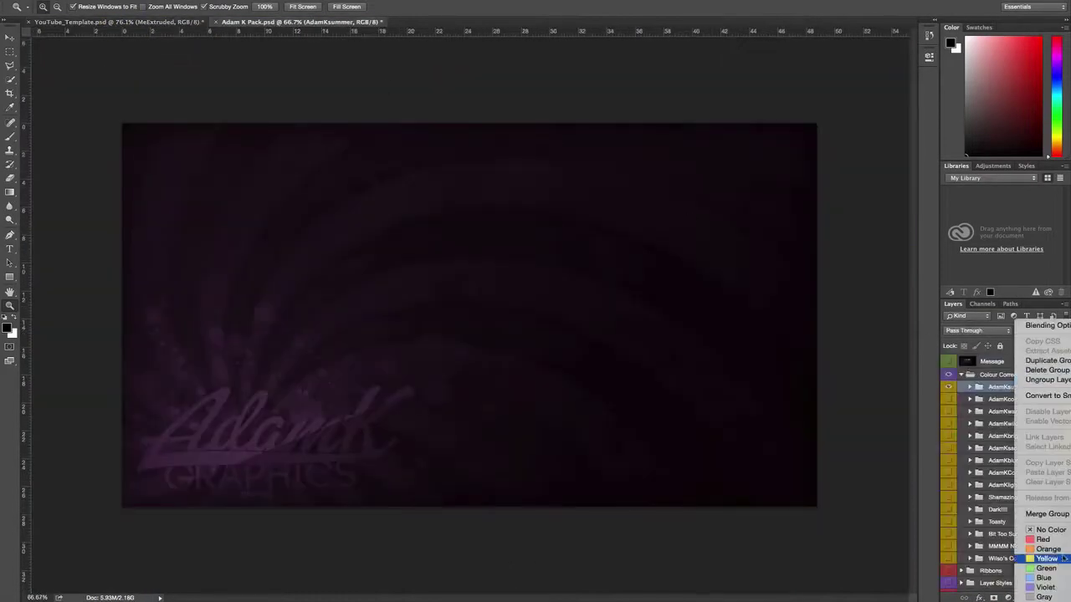
left_click(1033, 360)
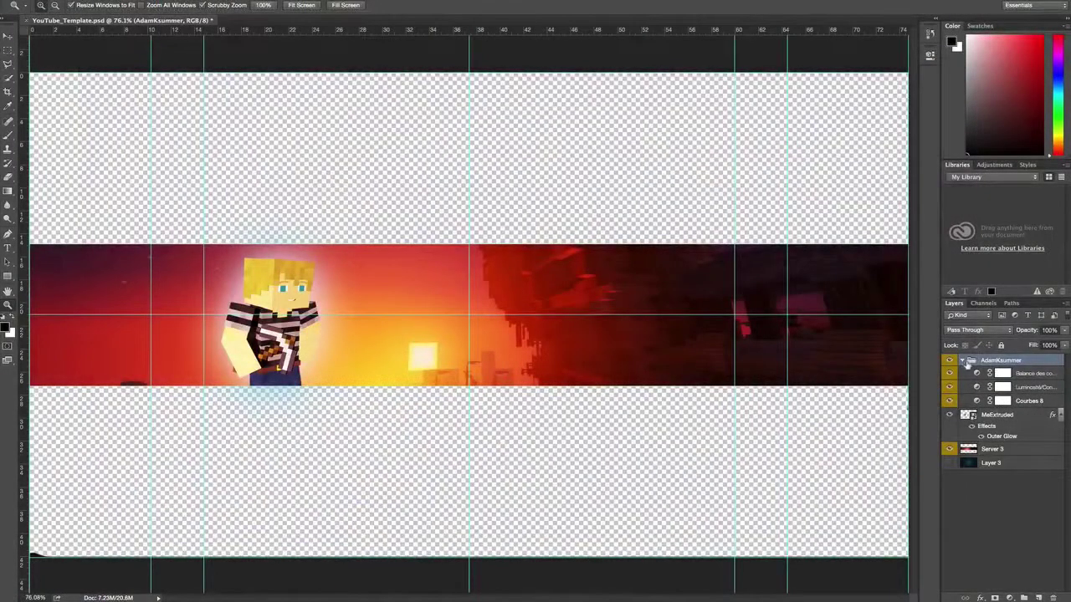
left_click(962, 360)
left_click_drag(1000, 360, 1001, 402)
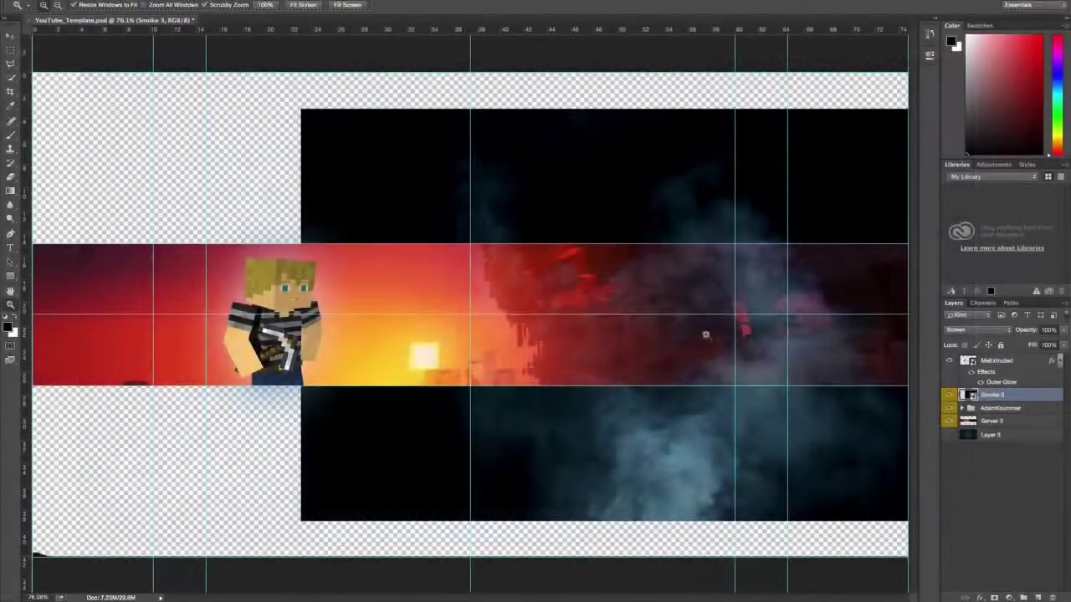
Transform the Smoke 3 layer, tilting it clockwise and positioning its smoke over the middle of the banner strip
key("super+t")
left_click_drag(696, 351, 433, 289)
left_click_drag(875, 48, 684, 191)
left_click_drag(339, 349, 516, 358)
left_click_drag(895, 456, 837, 551)
left_click_drag(647, 359, 681, 364)
key("Return")
key("z")
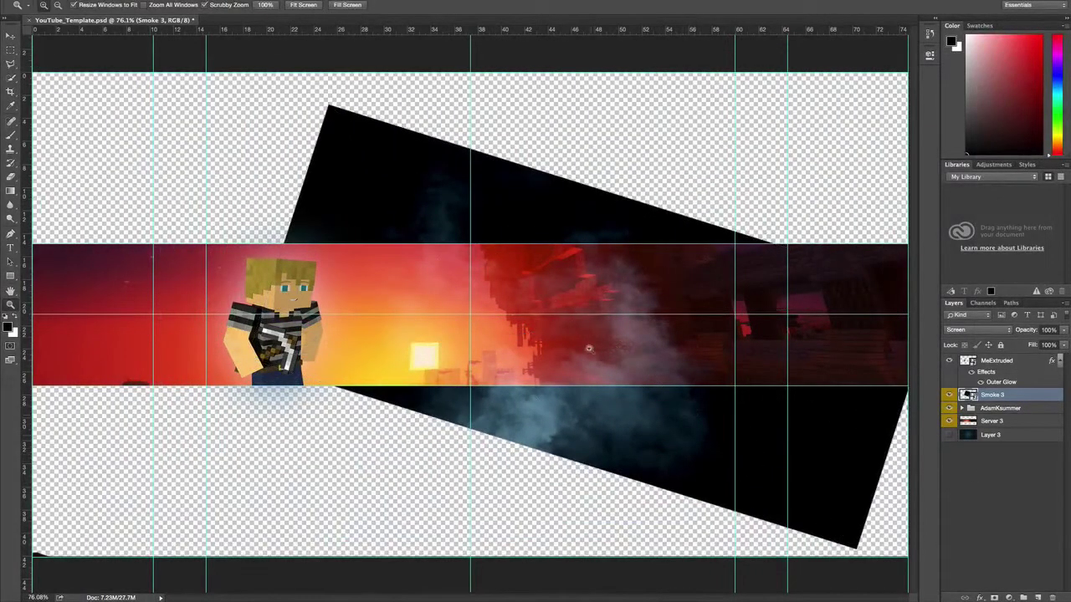
Marquee-select the area below the banner strip, rasterize Smoke 3 and erase its part inside the selection
left_click(11, 51)
left_click_drag(287, 524, 752, 435)
mouse_move(909, 557)
left_mouse_down()
mouse_move(663, 457)
mouse_move(287, 386)
left_mouse_up()
key("e")
left_click(433, 423)
left_click(526, 98)
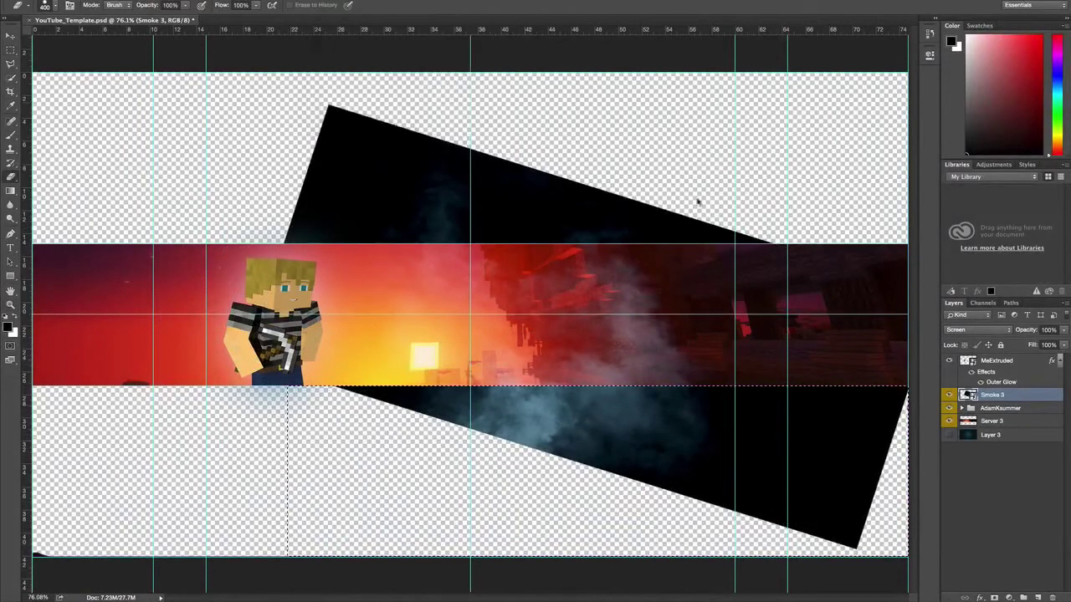
mouse_move(836, 469)
left_mouse_down()
mouse_move(34, 466)
mouse_move(652, 422)
left_mouse_up()
Marquee-select the area above the banner strip and erase the Smoke 3 remainder inside it
left_click(10, 38)
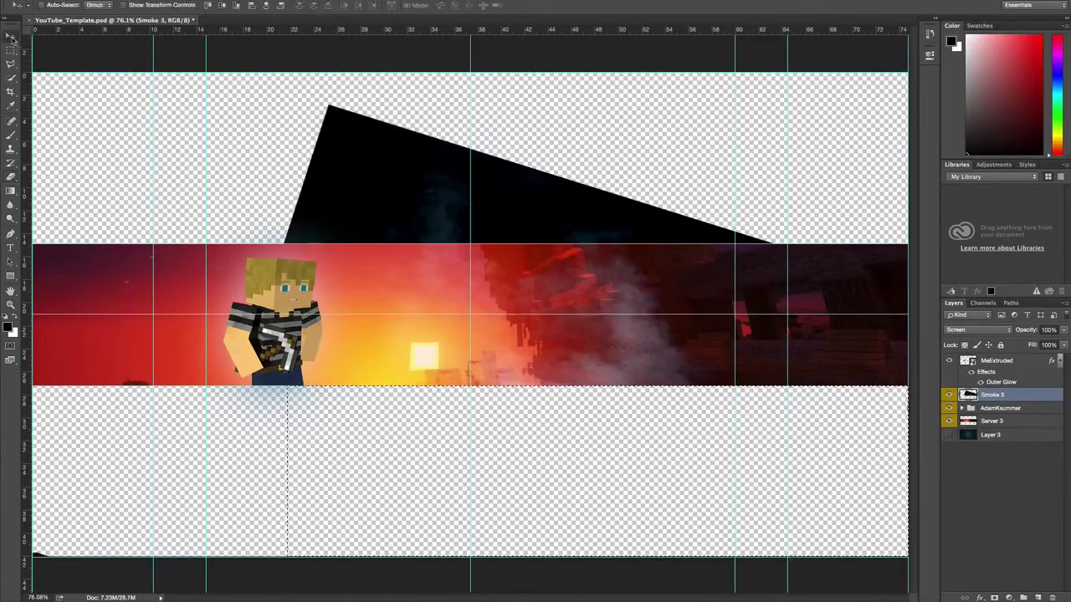
key("m")
left_click_drag(195, 73, 801, 245)
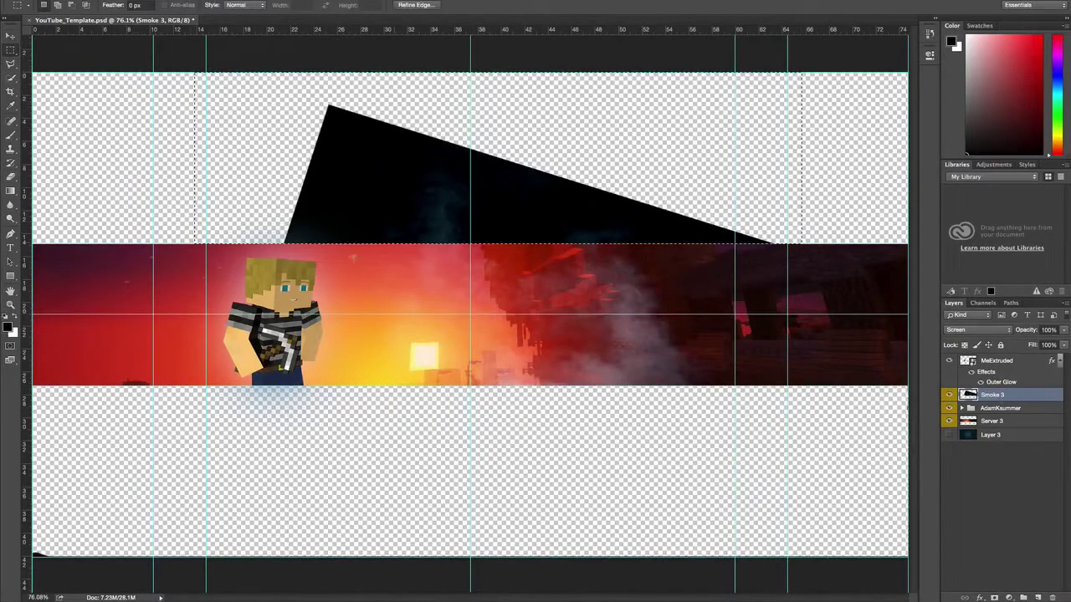
key("e")
left_click_drag(477, 187, 753, 168)
key("v")
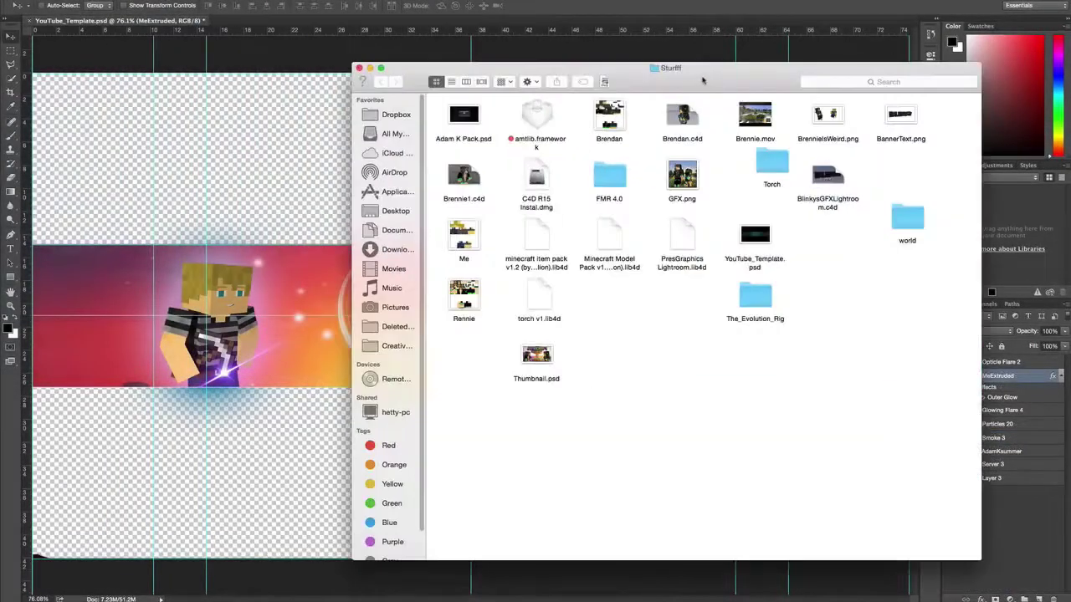
Place BannerText.png in the banner, scale it to about 50% and position it to the right of the character
left_click_drag(702, 80, 284, 69)
left_click_drag(483, 104, 642, 284)
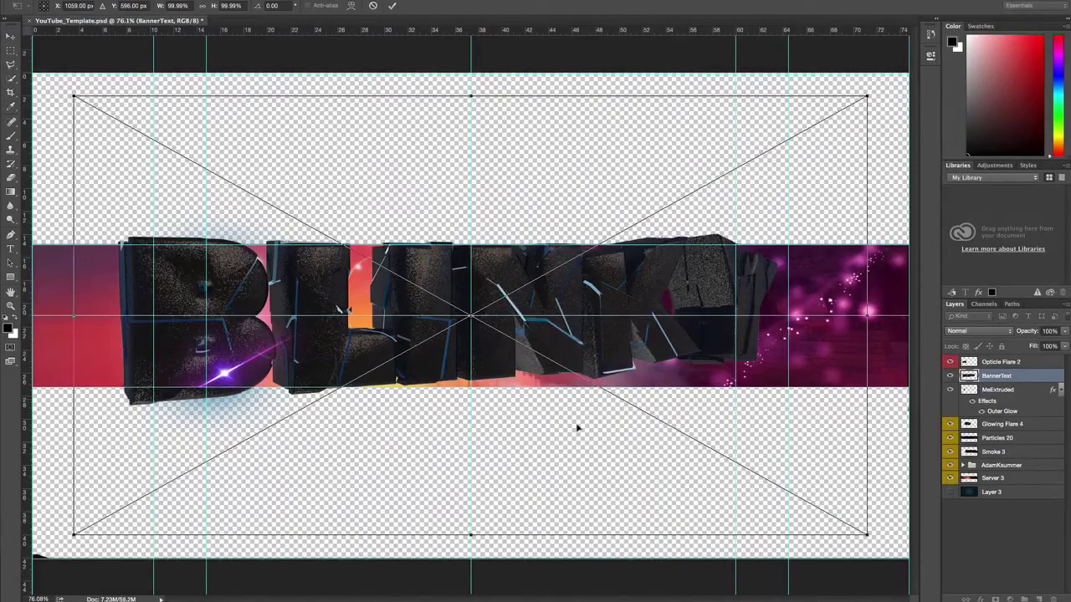
left_click_drag(867, 535, 518, 365)
left_click_drag(347, 250, 566, 315)
left_click_drag(735, 460, 685, 413)
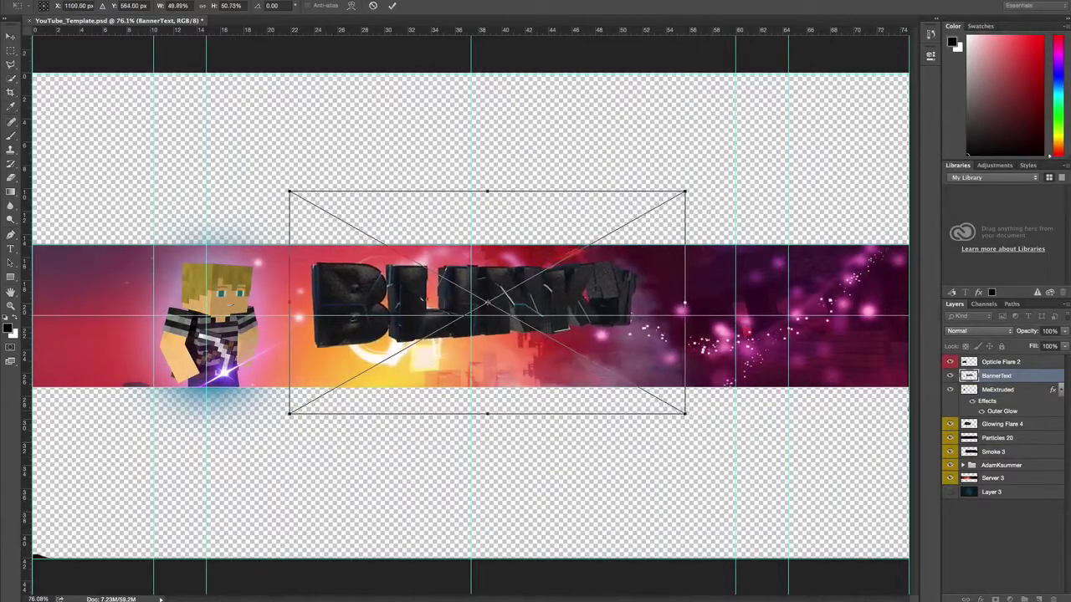
key("Return")
Move the BannerText layer below Smoke 3 and warp the BLINKY text so its right end rises
left_click_drag(995, 375, 995, 457)
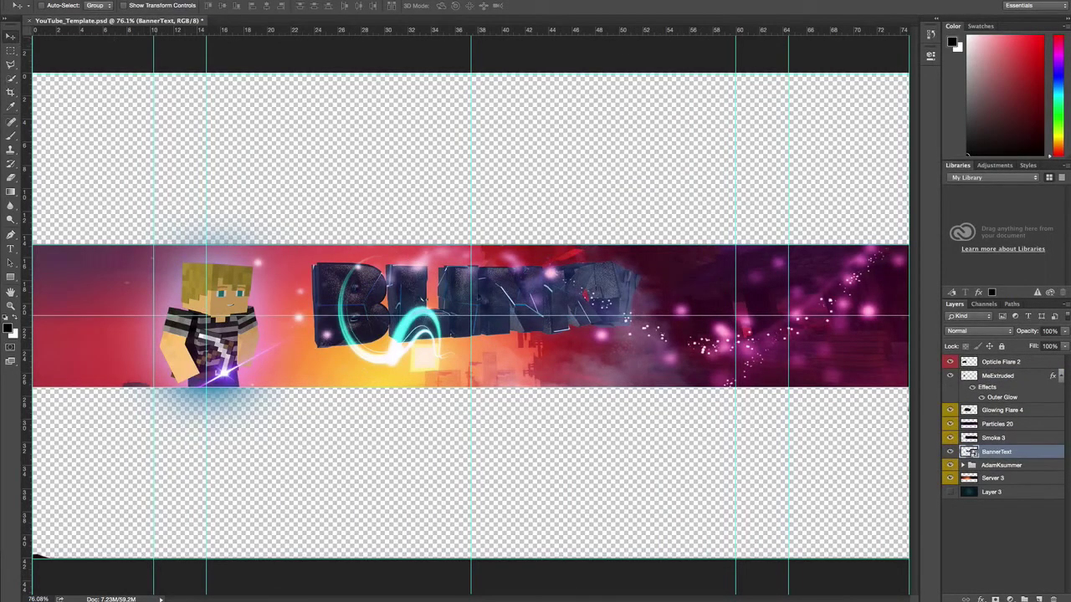
key("ctrl+t")
right_click(556, 329)
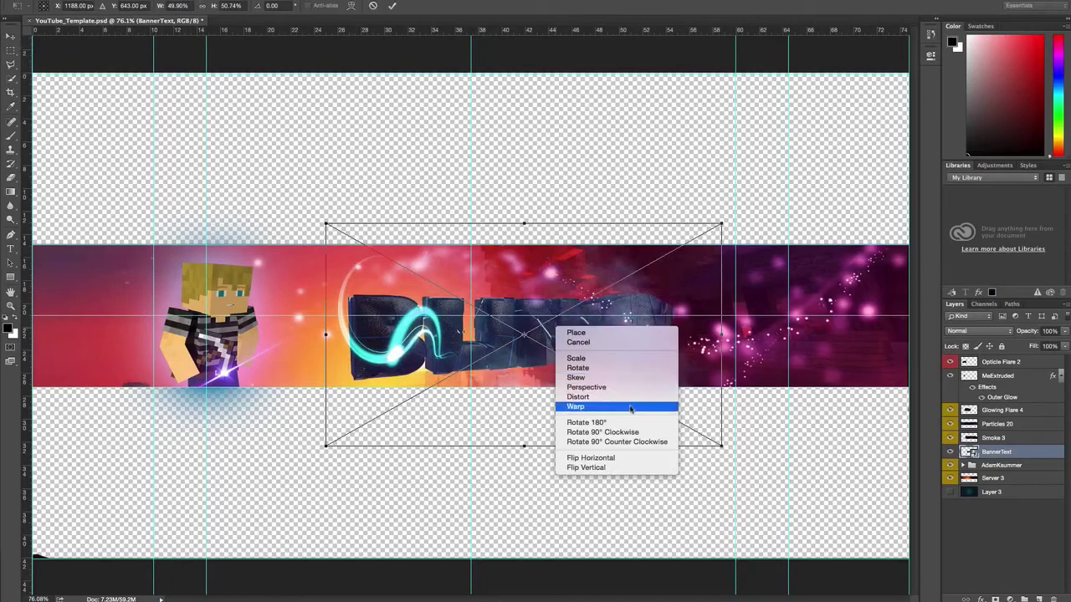
left_click(632, 408)
left_click_drag(452, 309, 460, 318)
left_click_drag(676, 297, 672, 281)
left_click_drag(621, 368, 623, 358)
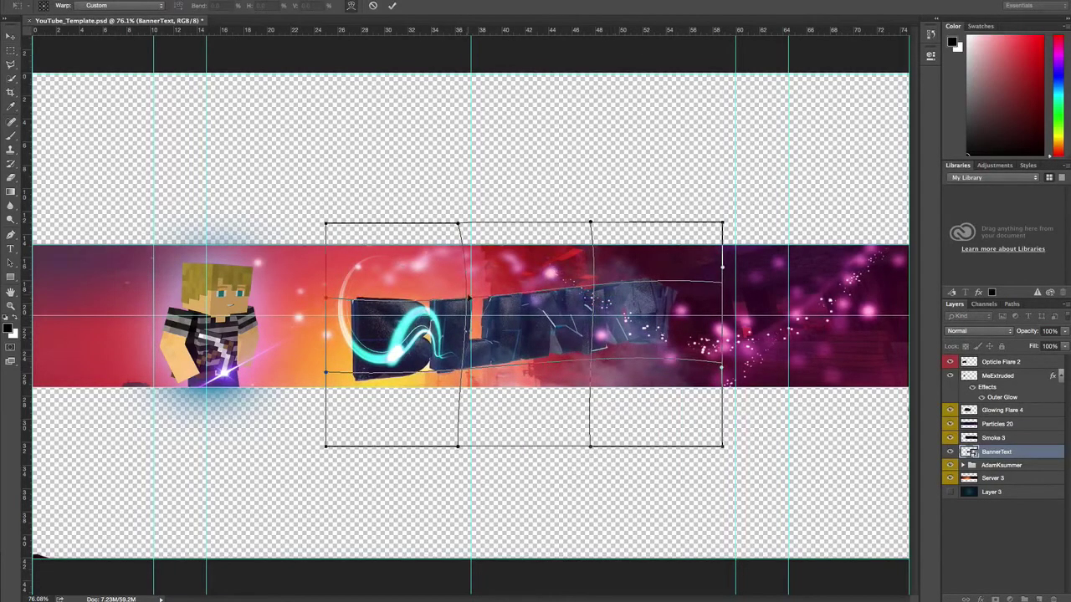
key("Return")
Shift the BLINKY text to the right and reposition the Glowing Flare 4 layer around the letter B
left_click_drag(522, 348, 554, 345)
left_click(1014, 413)
left_click_drag(506, 378, 559, 317)
left_click(1007, 429)
left_click(1007, 454)
left_click(995, 361)
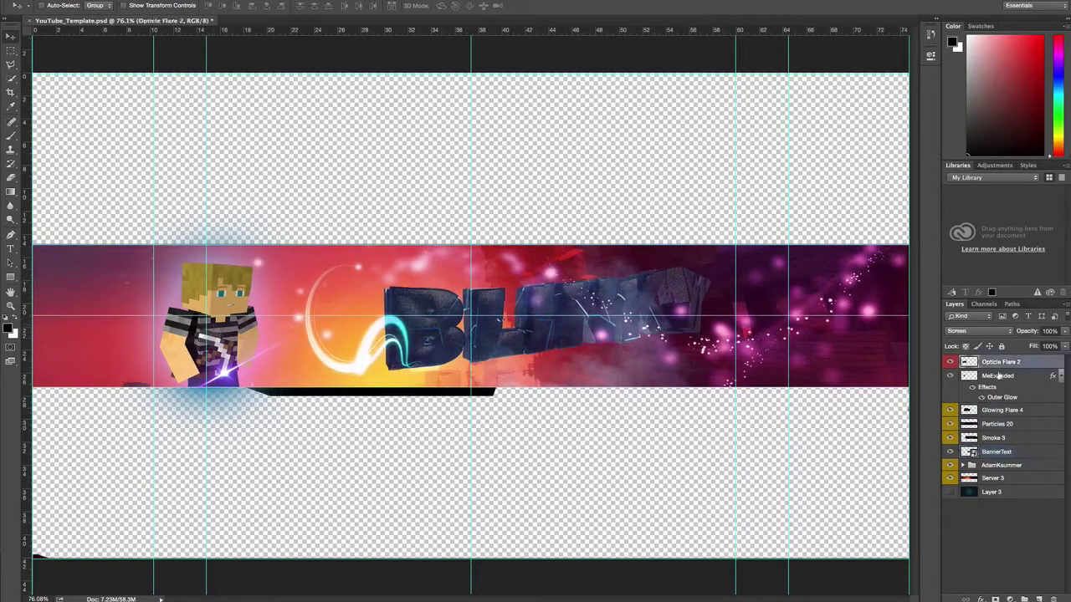